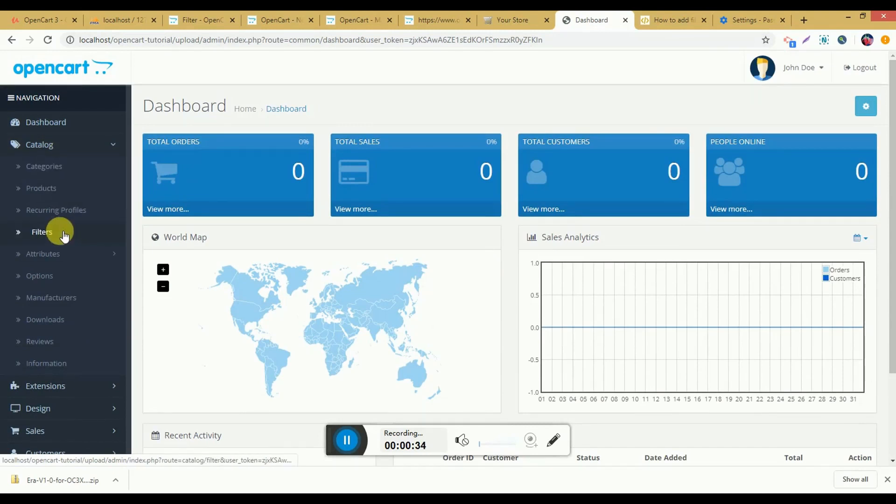
Step: Open the catalog's category list, glance at the storefront, and open the Cameras category for editing
left_click(74, 167)
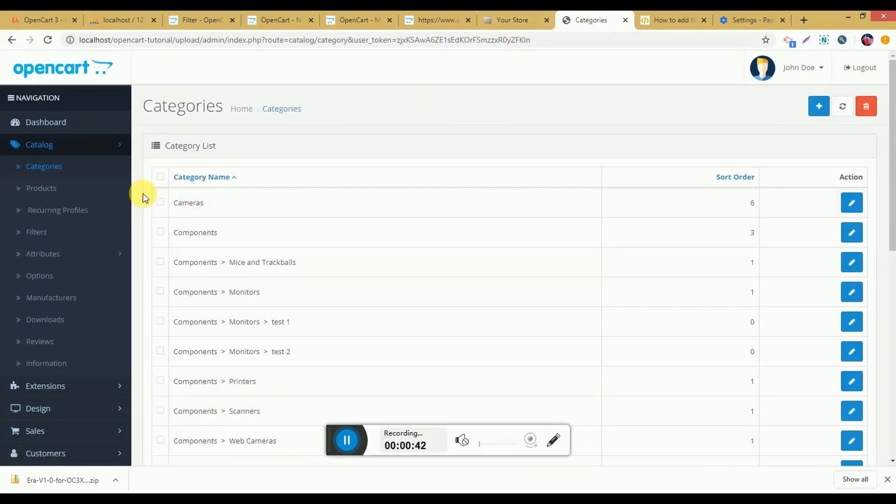
left_click(516, 10)
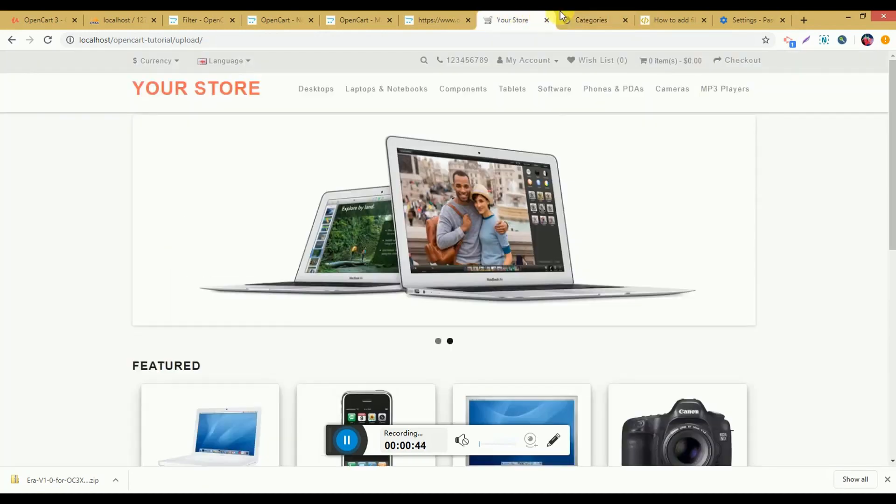
left_click(560, 10)
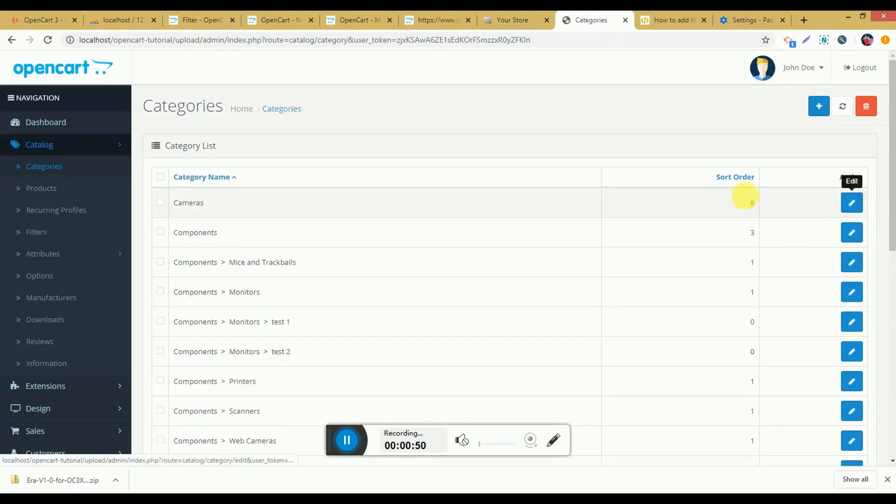
left_click(850, 209)
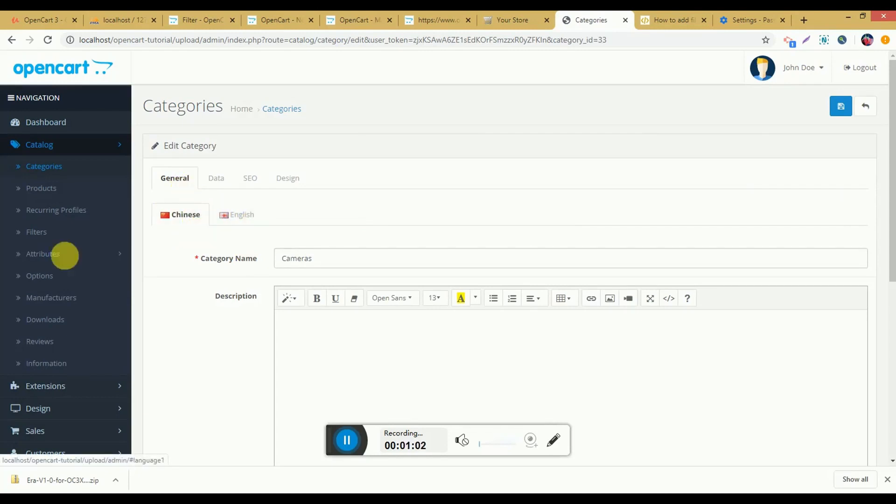
Step: Open the list of store languages in the system's localisation settings
scroll(61, 326, "down", 2)
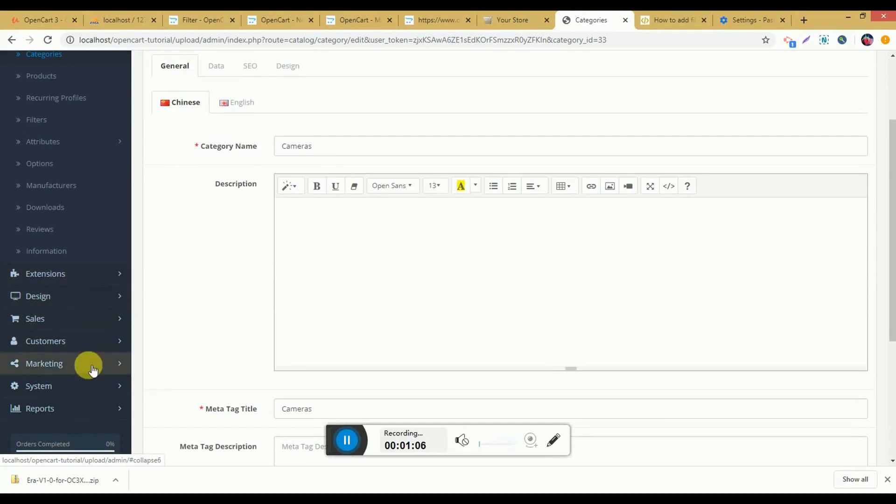
left_click(91, 383)
scroll(100, 343, "down", 2)
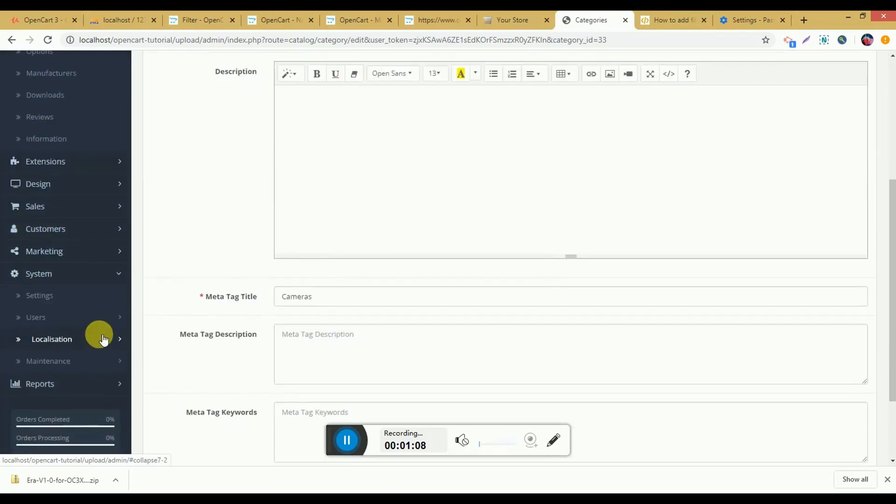
left_click(104, 340)
scroll(68, 347, "down", 1)
left_click(69, 327)
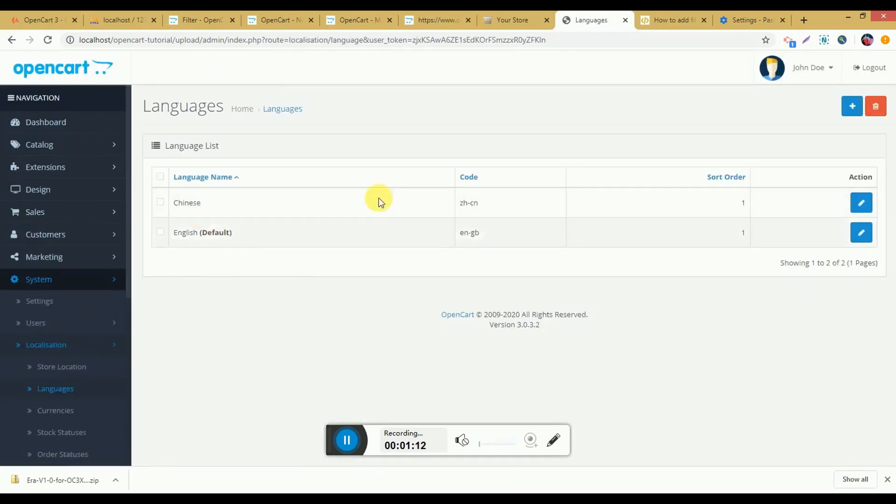
Step: Check the language choices offered on the storefront, and return to the admin language list
left_click(512, 20)
left_click(226, 61)
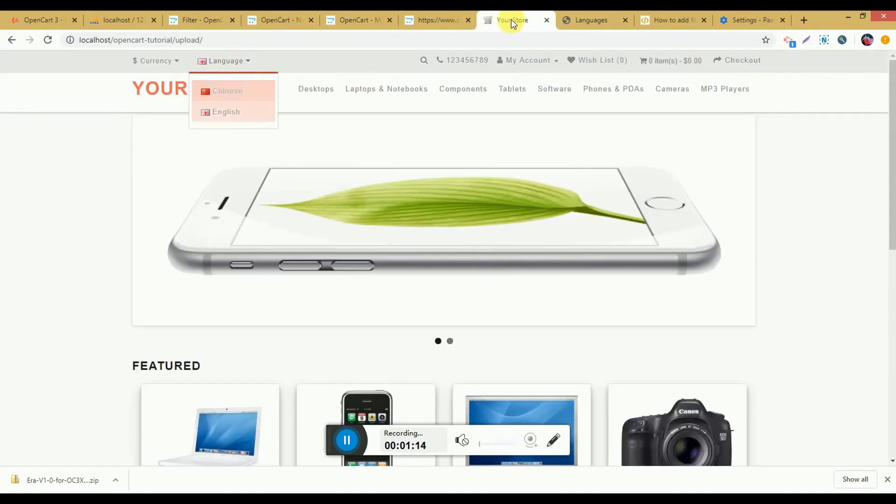
left_click(586, 19)
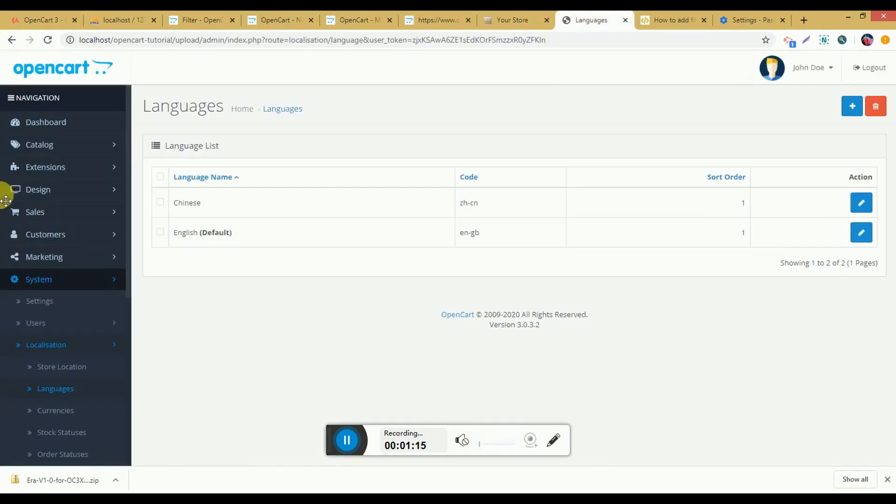
Step: Reopen the Cameras category for editing and compare its Chinese and English versions with the storefront's language choices
left_click(70, 146)
left_click(69, 169)
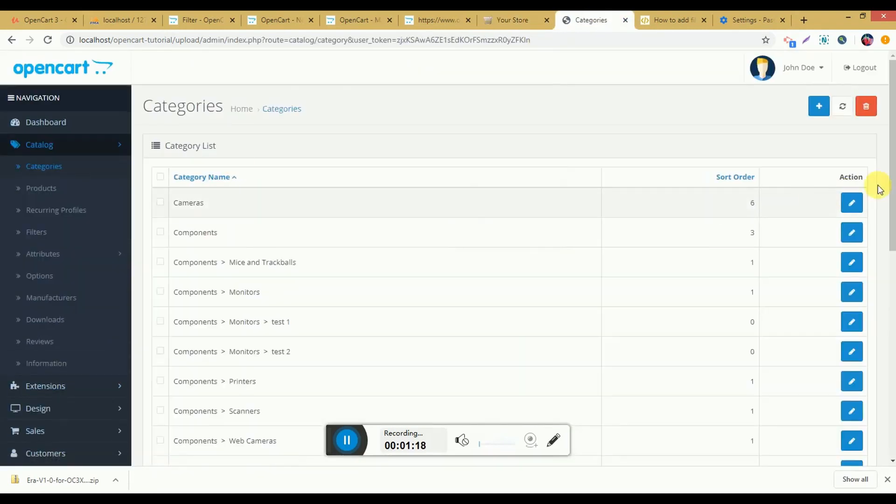
left_click(853, 205)
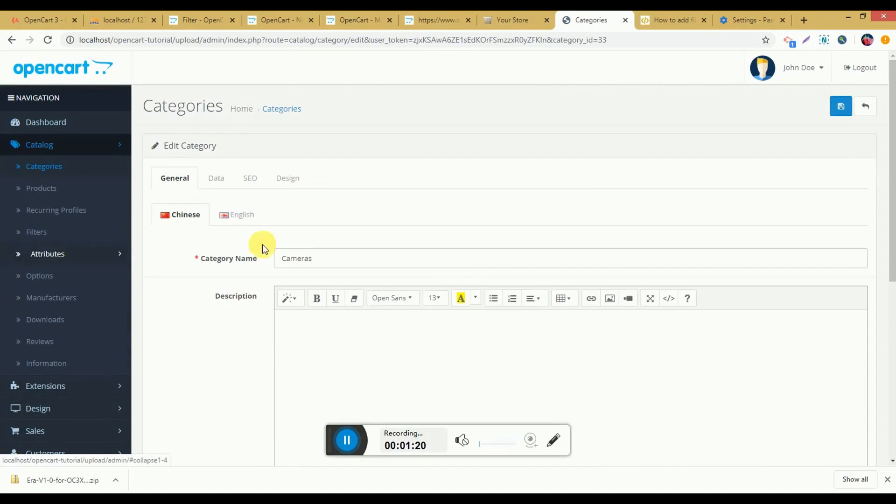
left_click(229, 221)
left_click(178, 216)
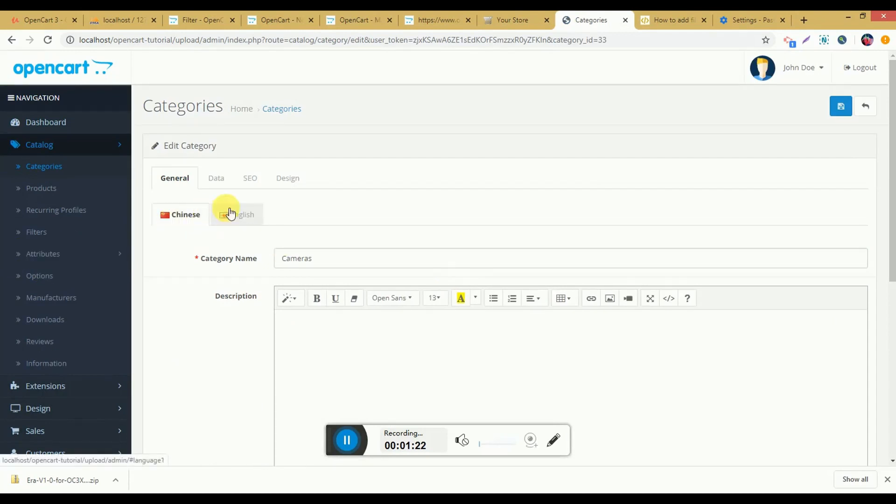
left_click(233, 211)
left_click(154, 213)
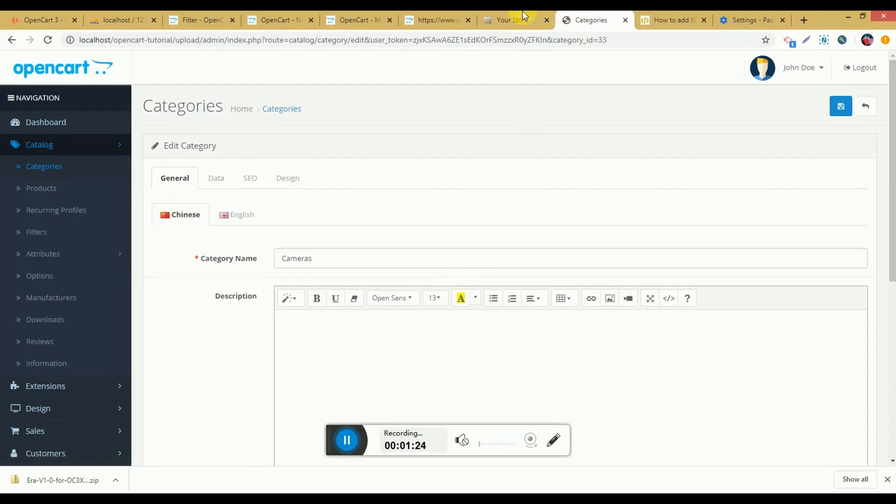
left_click(512, 19)
left_click(205, 60)
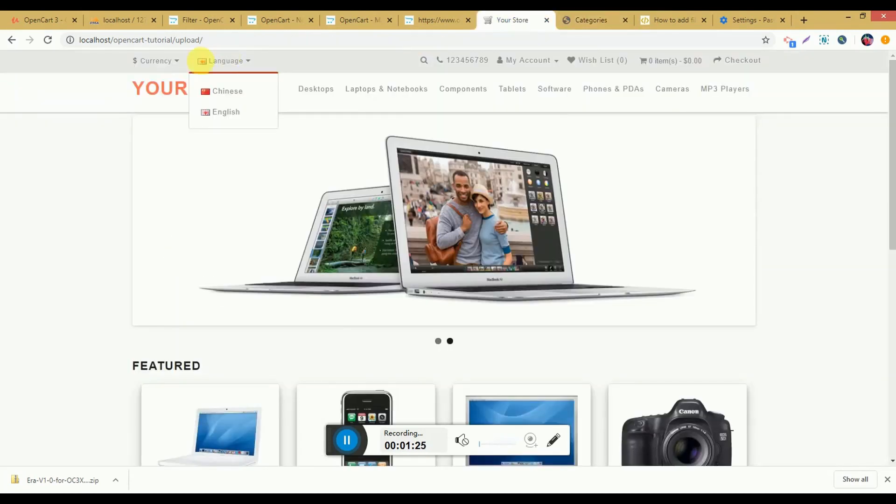
left_click(582, 19)
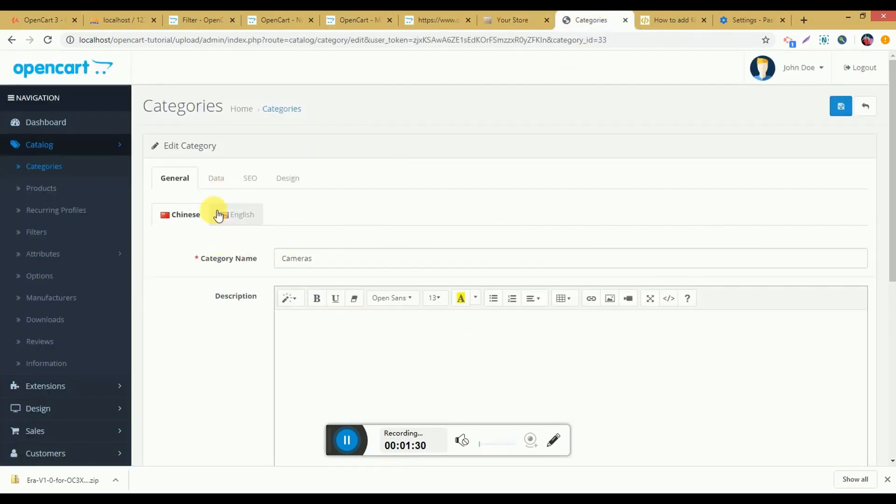
Step: Review the Chinese description, meta tag title, meta tag description and meta tag keywords fields of the Cameras category
scroll(354, 262, "down", 2)
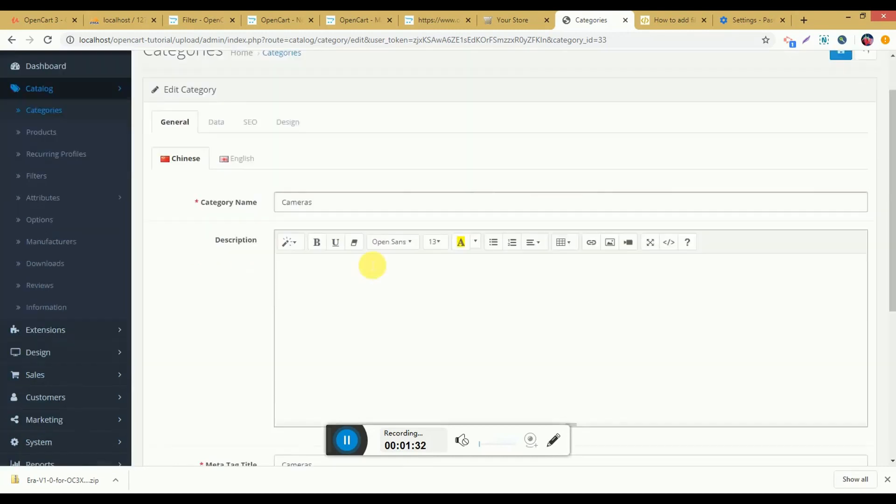
scroll(349, 253, "down", 3)
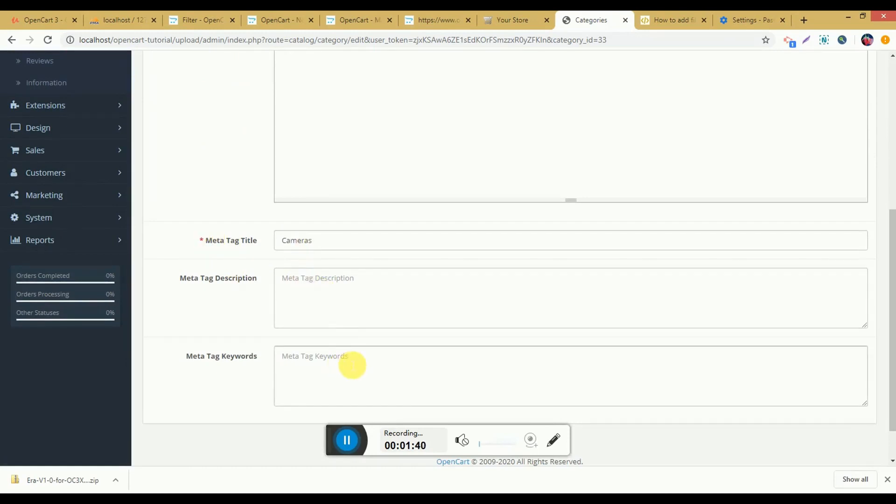
scroll(352, 364, "up", 4)
Step: Show the Cameras category's Data settings and examine its parent choices, filters, stores and image fields
left_click(215, 122)
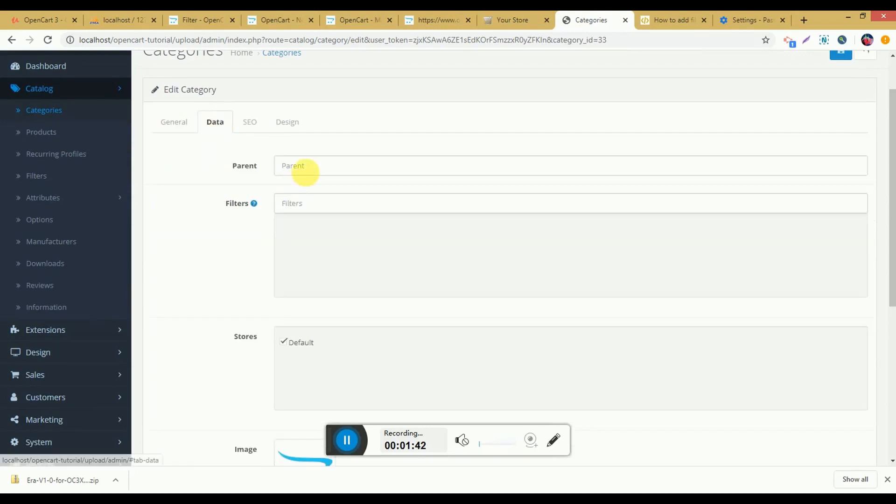
left_click(305, 171)
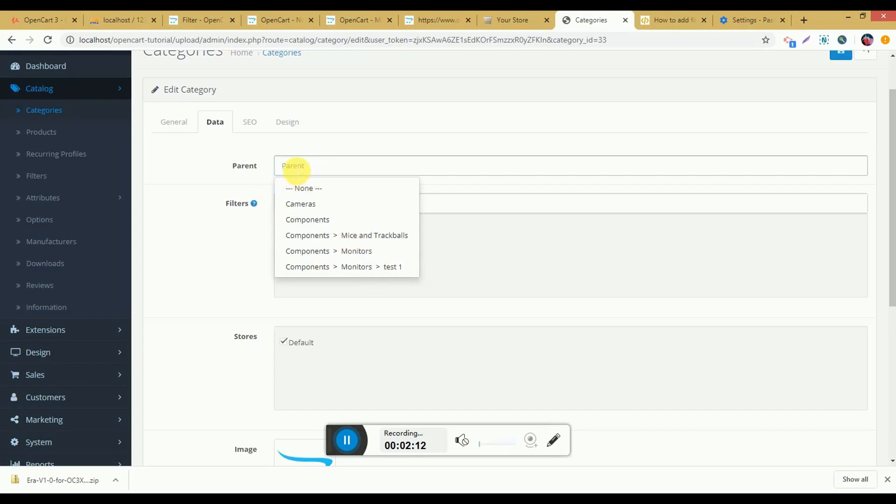
mouse_move(252, 204)
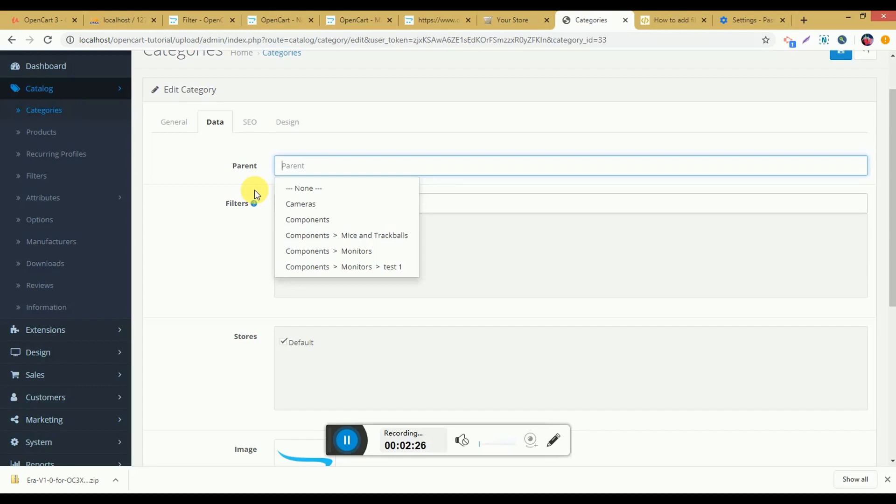
left_click(245, 218)
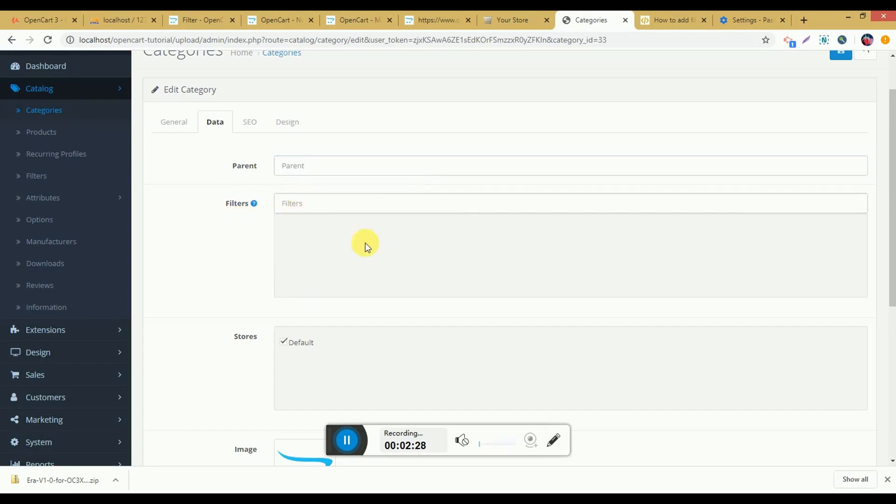
left_click(375, 208)
scroll(354, 248, "down", 4)
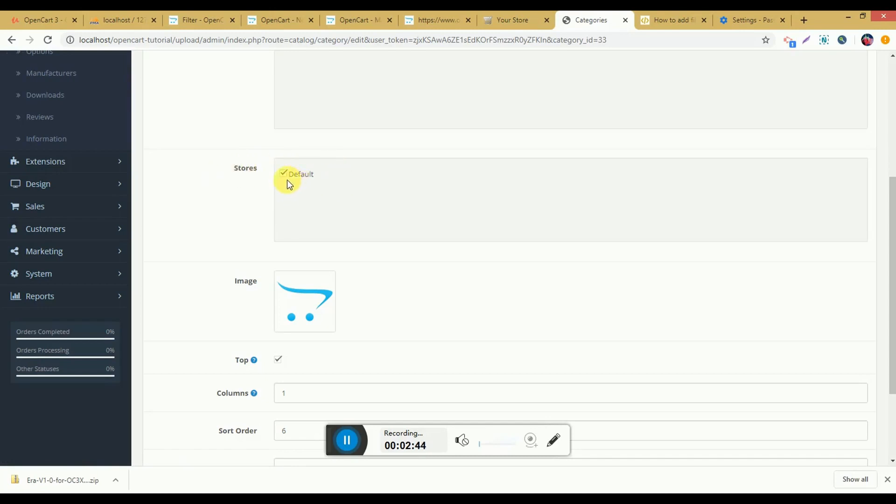
scroll(366, 250, "down", 3)
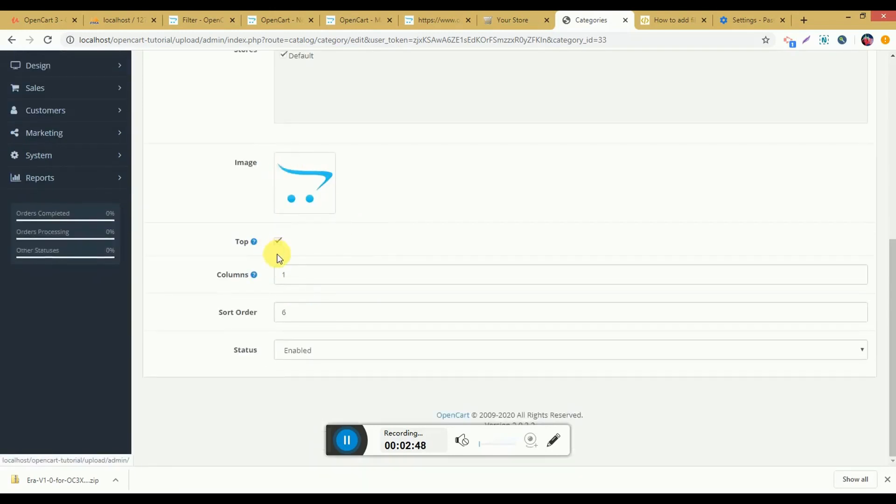
Step: Read the help for the Top option and examine the storefront's main menu categories that it controls
mouse_move(254, 241)
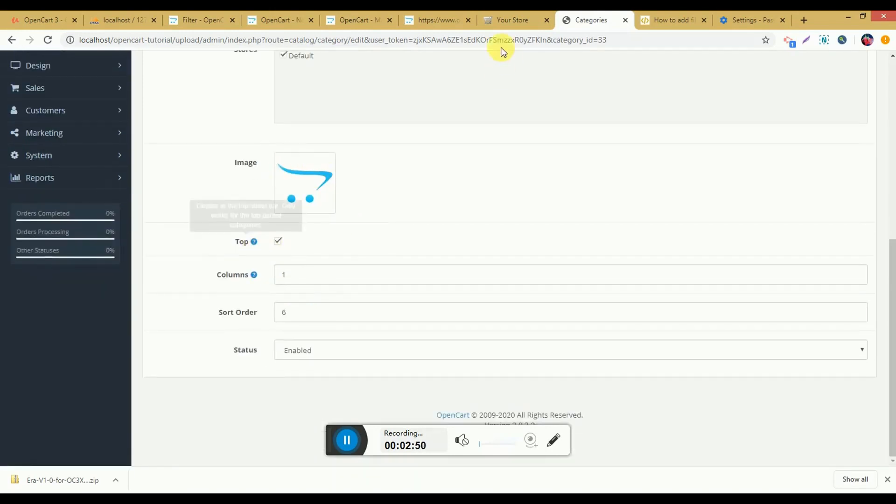
left_click(508, 22)
left_click(191, 147)
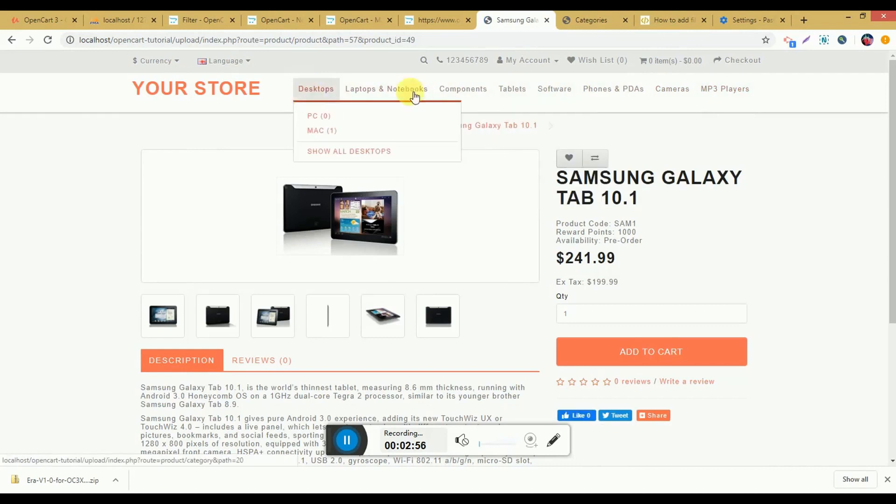
left_click(582, 27)
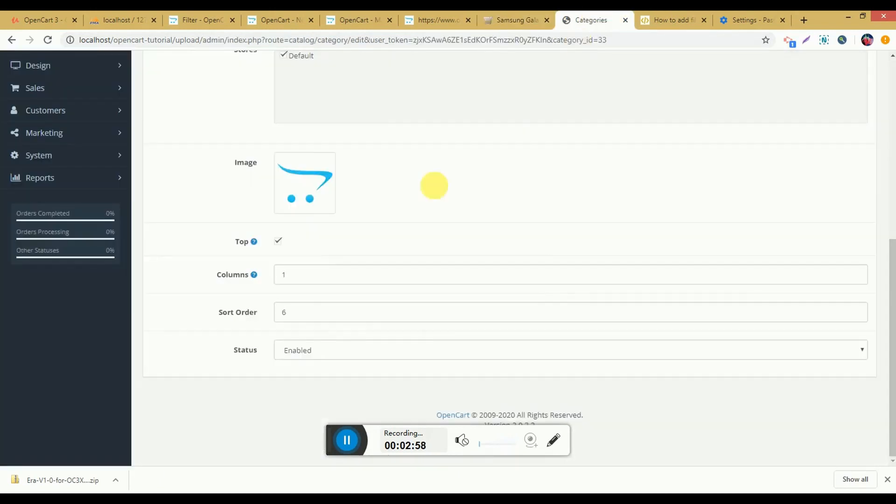
left_click(517, 19)
mouse_move(307, 96)
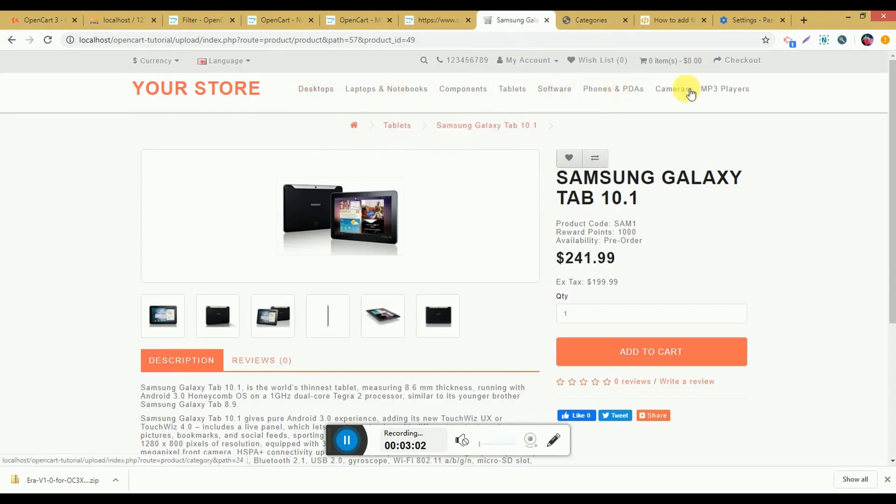
mouse_move(752, 92)
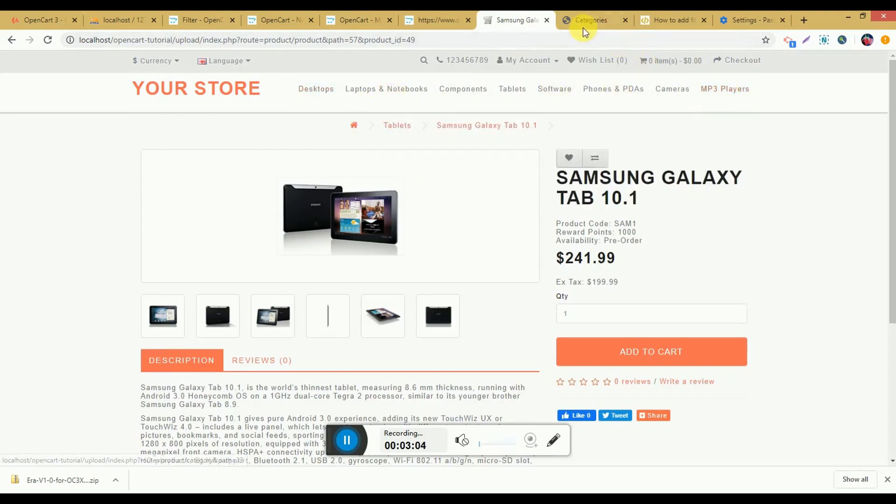
left_click(583, 21)
Step: Read the help for the Columns setting and examine the multi-column MP3 Players submenu on the storefront
mouse_move(251, 276)
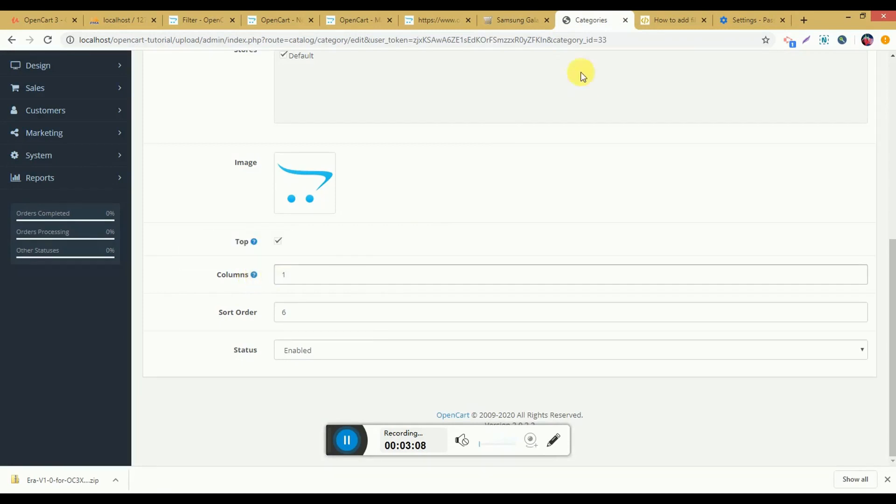
left_click(520, 18)
mouse_move(733, 90)
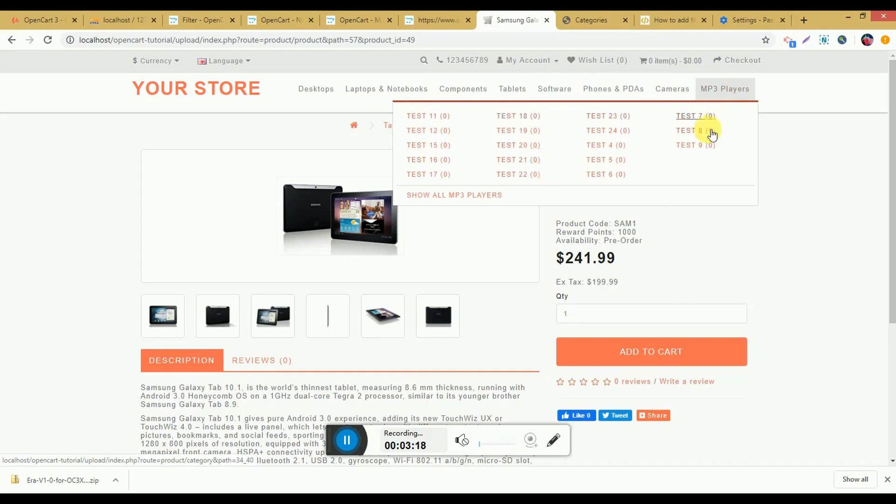
mouse_move(386, 88)
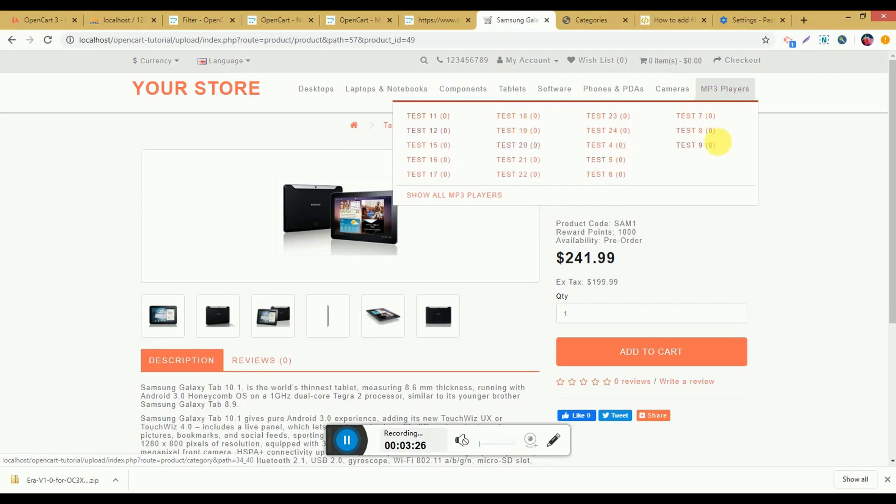
left_click(588, 20)
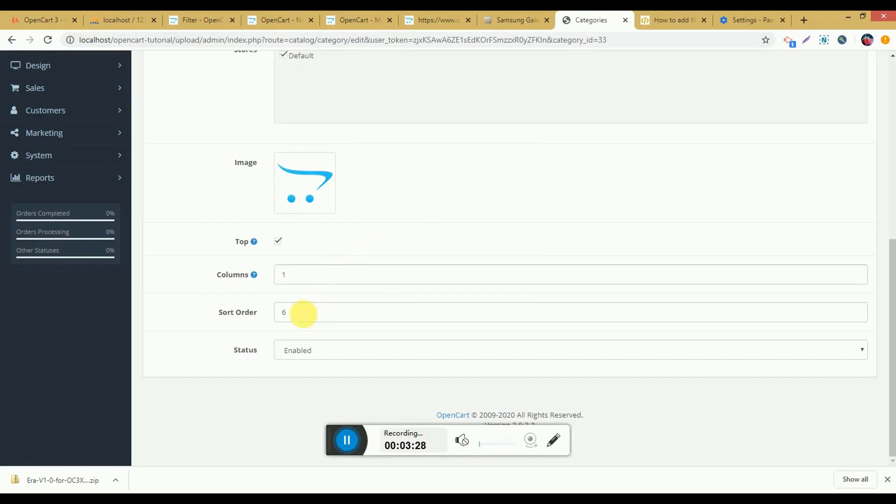
Step: Compare the category's Sort Order setting with the storefront menu order, and view the available Status options
left_click(522, 17)
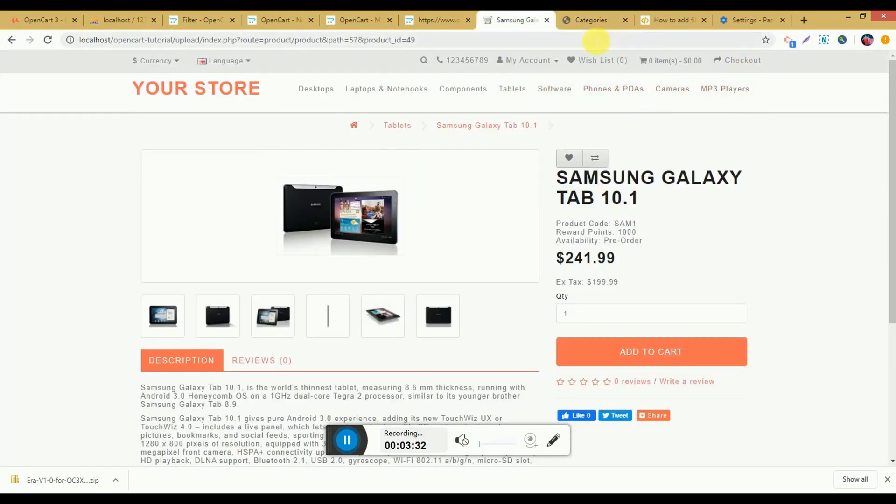
left_click(581, 21)
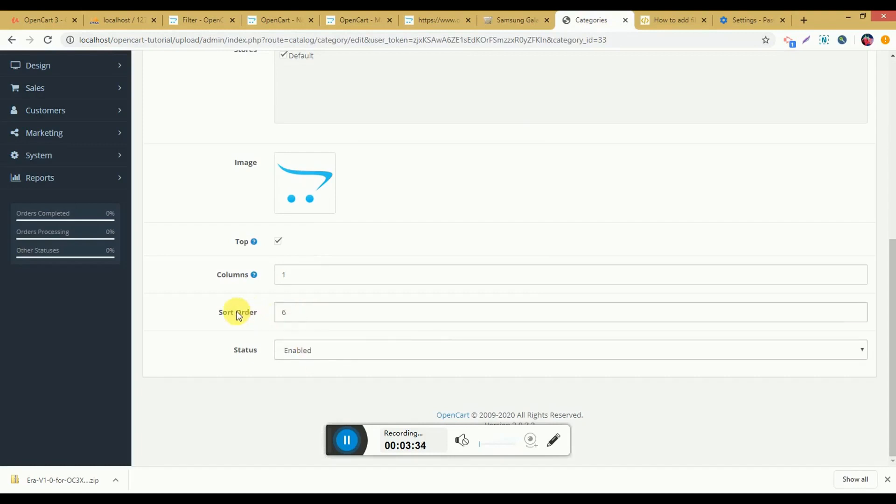
double_click(291, 312)
left_click(314, 350)
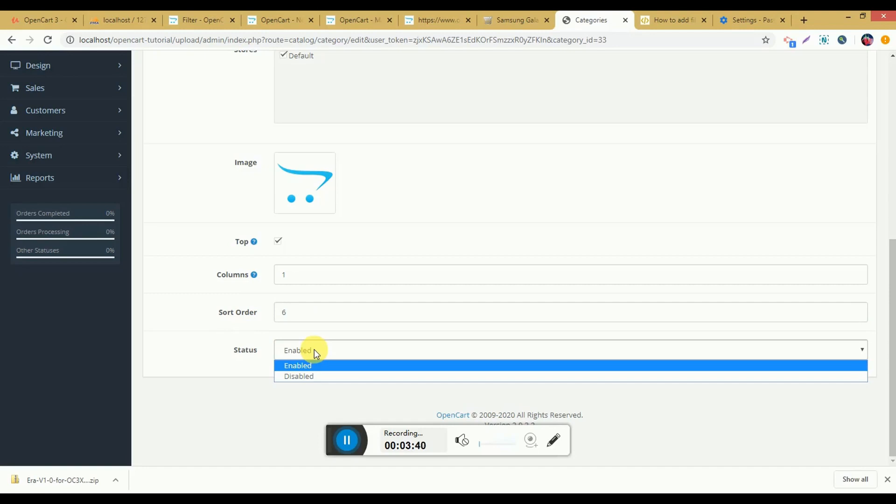
Step: Show the Cameras category's SEO settings and examine the keyword fields for each language
scroll(420, 324, "up", 6)
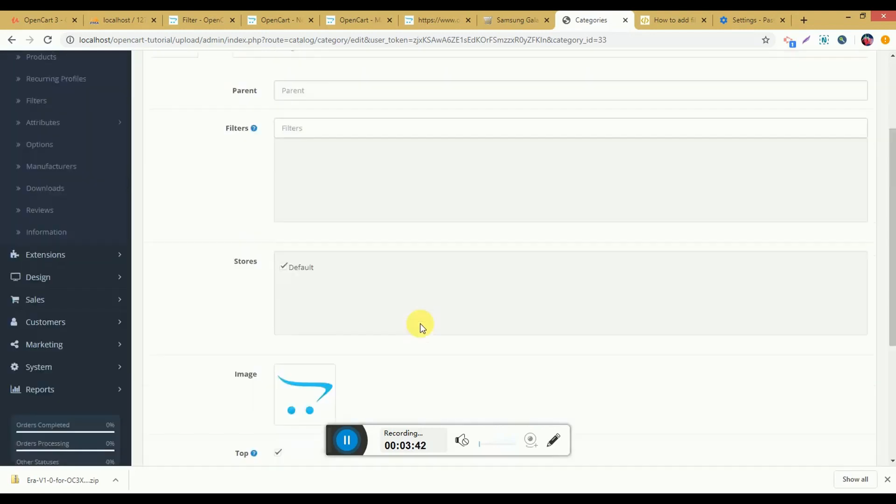
scroll(421, 324, "up", 2)
left_click(248, 177)
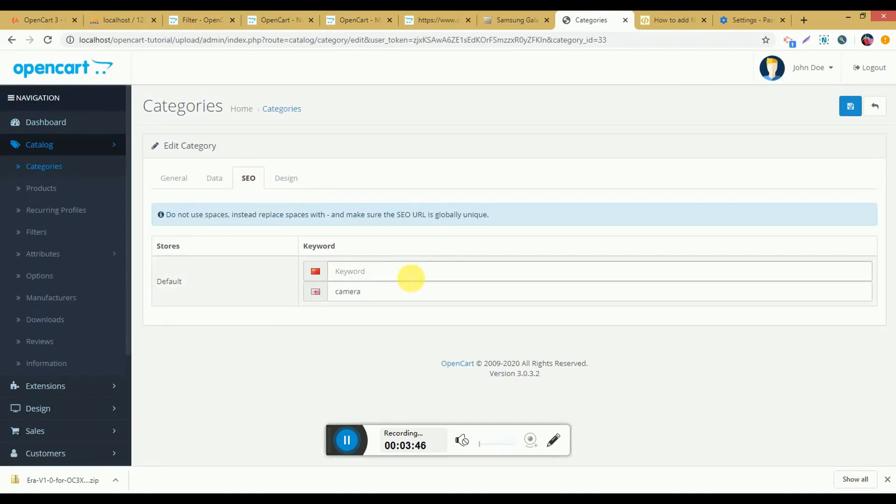
Step: Show the category's Design settings, then examine the layout of the Cameras category page on the storefront
left_click(297, 176)
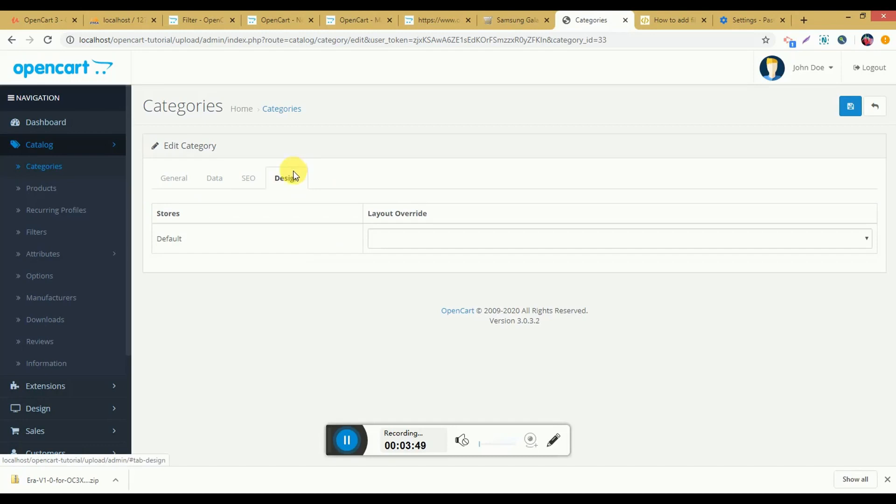
left_click(516, 24)
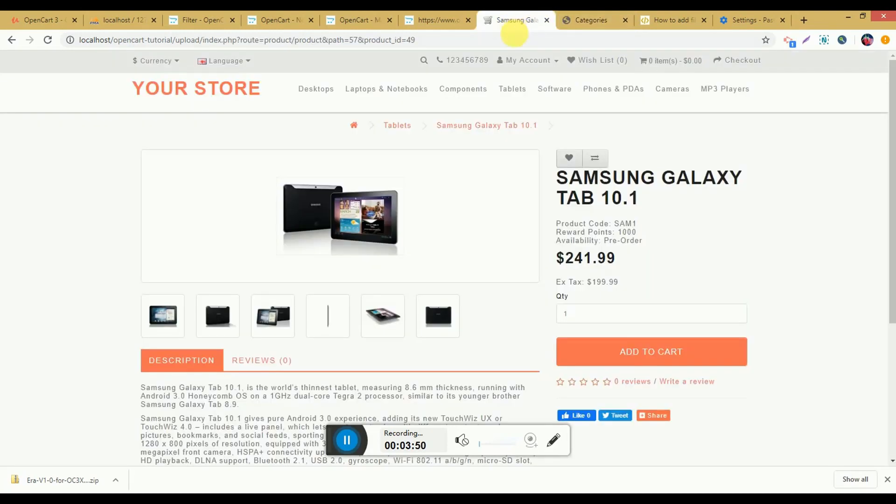
left_click(673, 93)
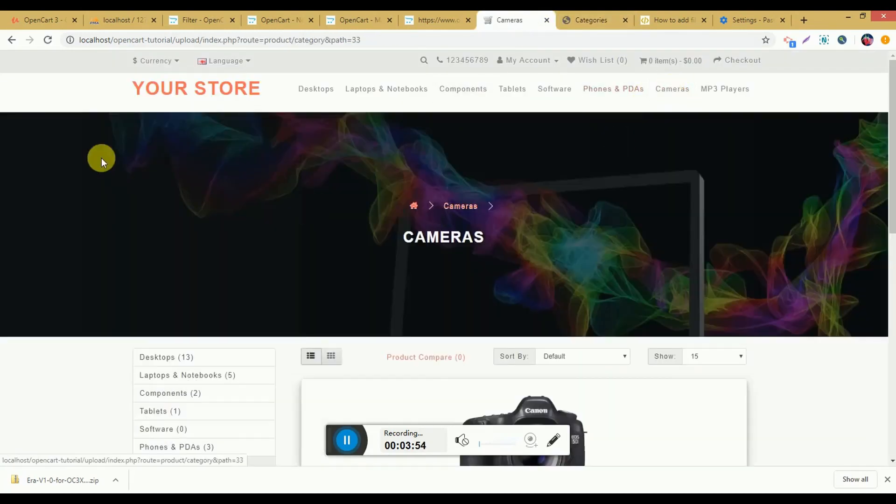
scroll(686, 229, "down", 3)
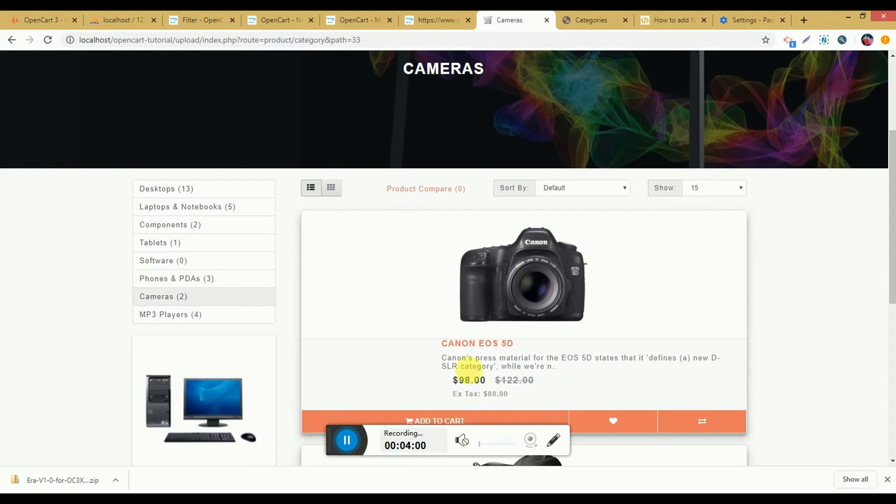
Step: Return to the category form and view the Layout Override choices for the Default store
left_click(572, 14)
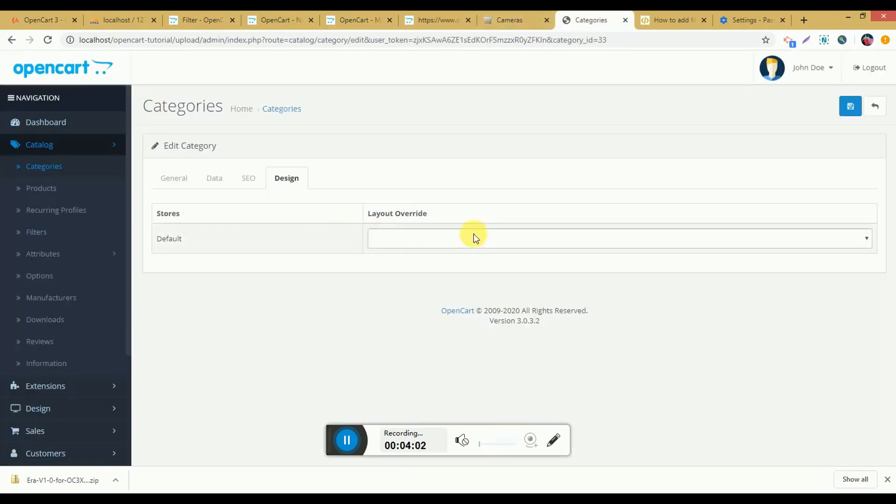
left_click(418, 233)
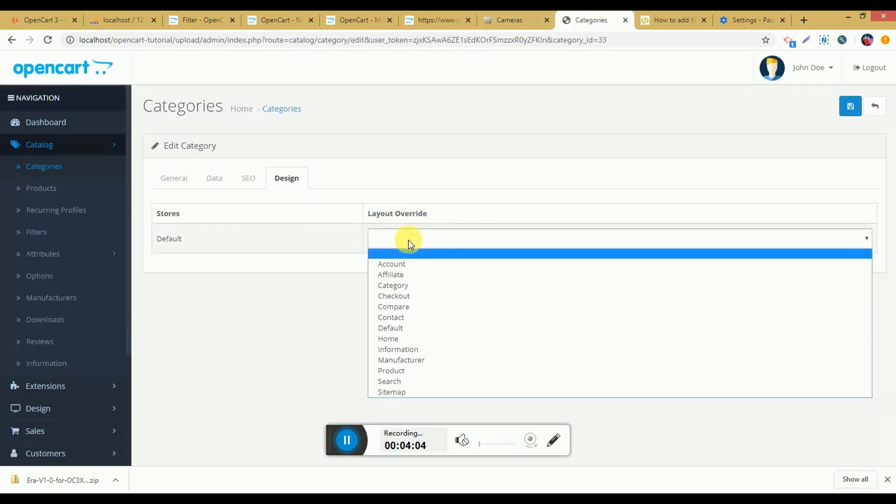
left_click(284, 304)
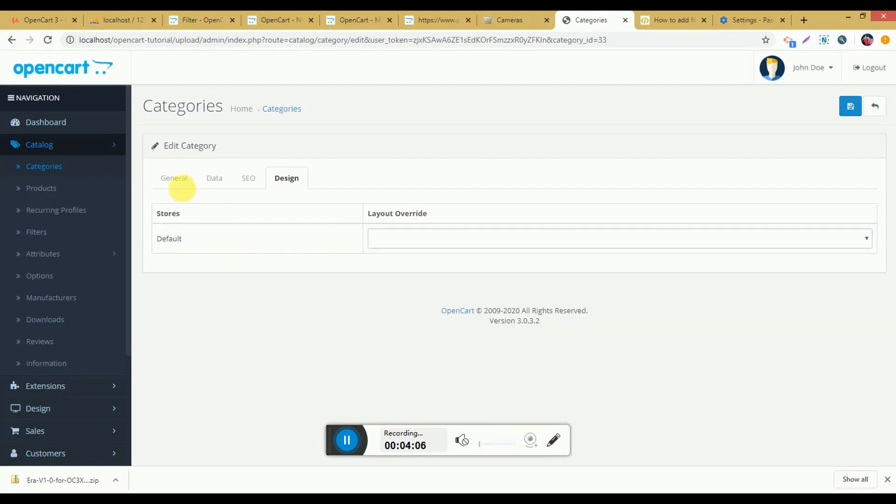
Step: Review the category form's General, Data, SEO and Design sections, ending on General
left_click(176, 181)
left_click(215, 180)
left_click(248, 179)
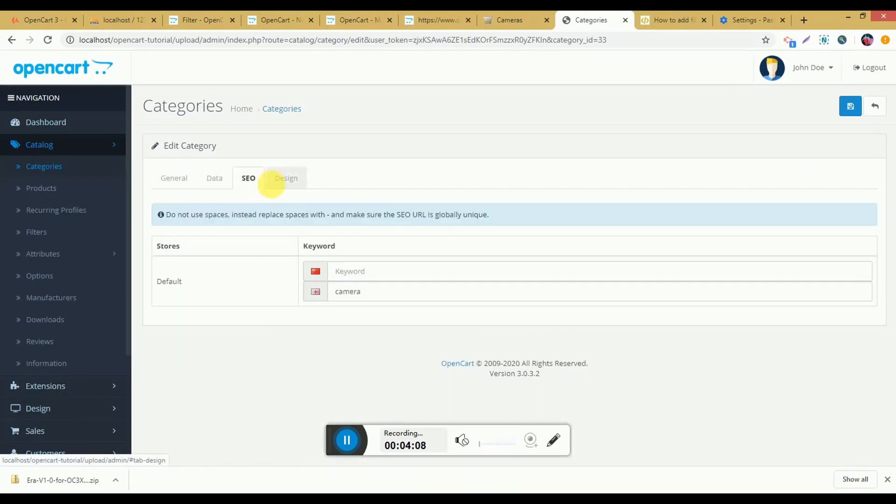
left_click(275, 183)
left_click(174, 184)
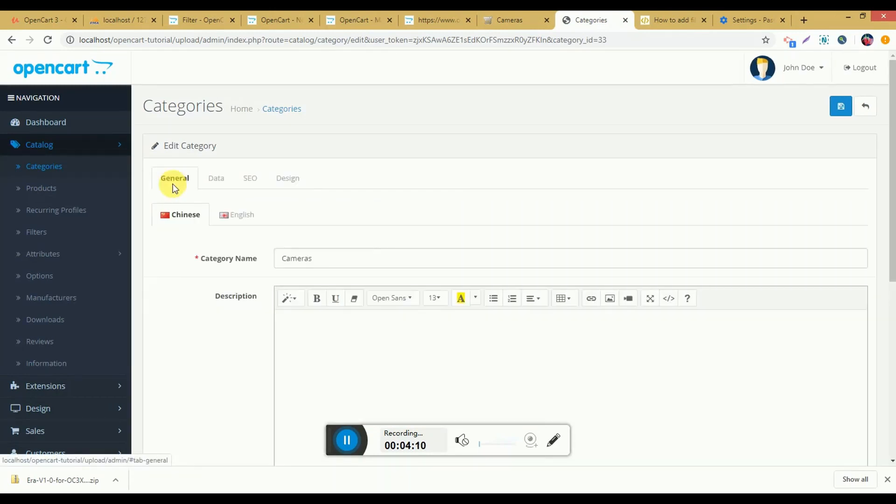
Step: Start a new category with the Chinese name "Women" and the description "Lorum ipsum"
left_click(90, 169)
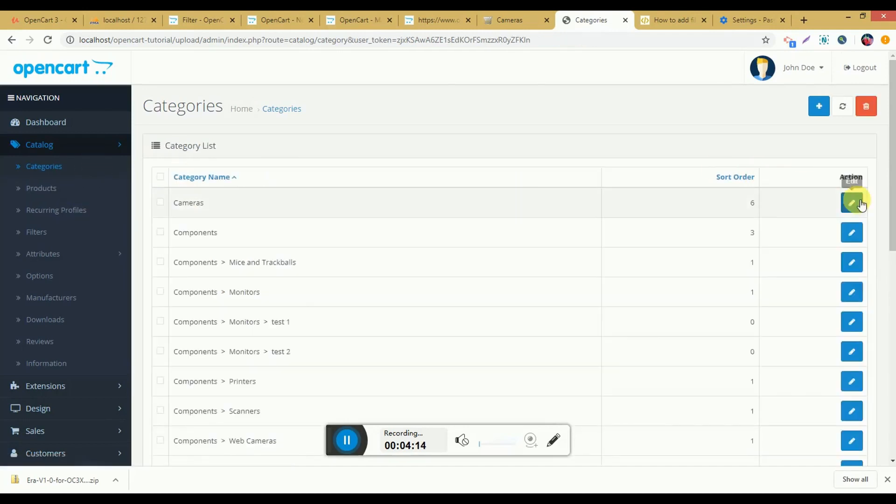
left_click(819, 107)
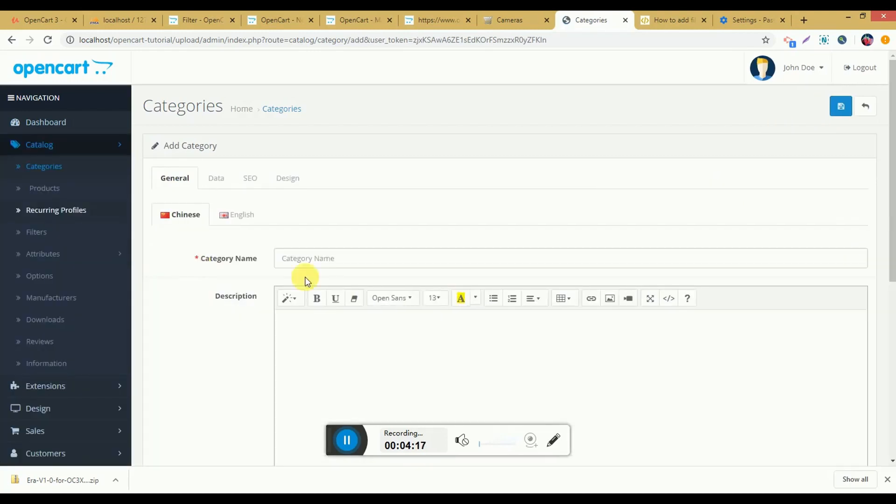
left_click(330, 264)
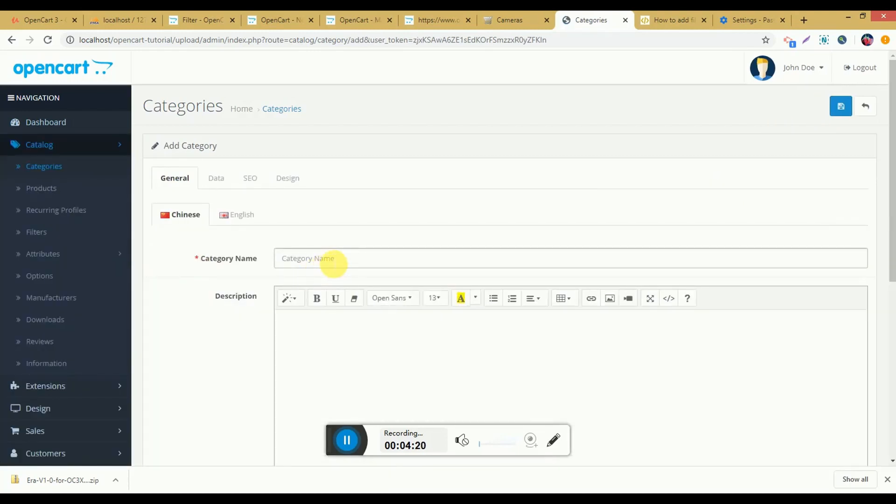
left_click(334, 264)
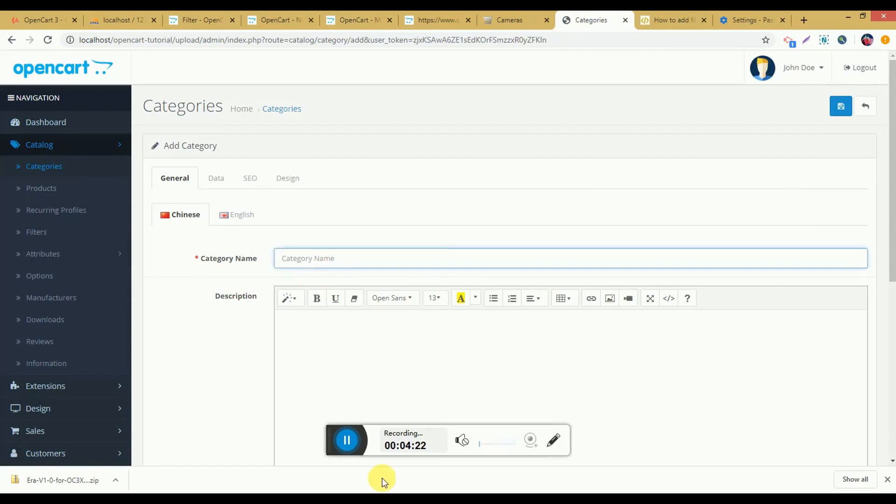
left_click(349, 438)
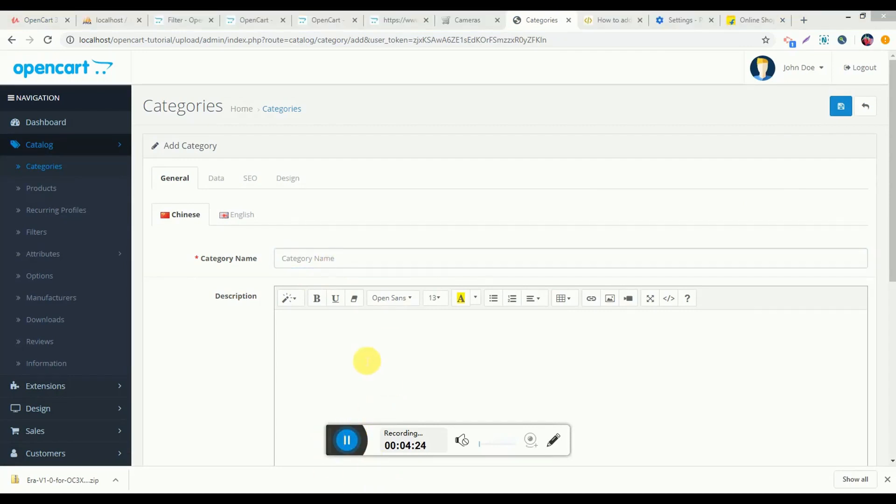
left_click(367, 264)
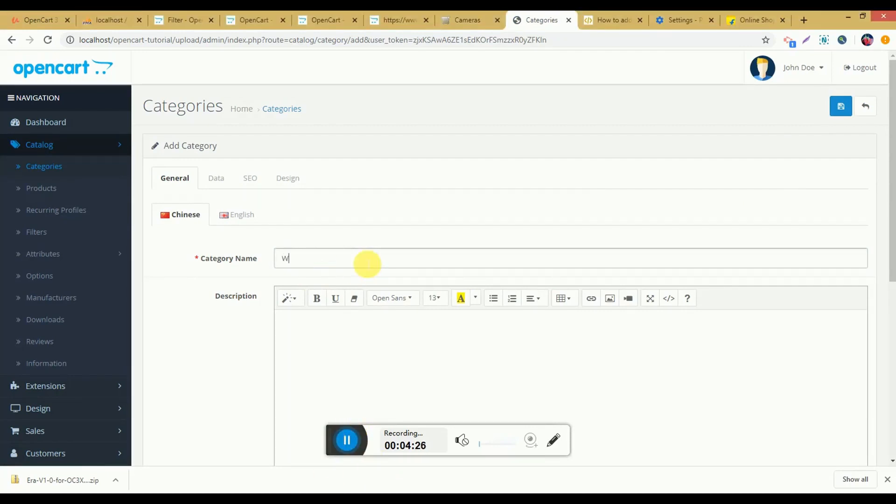
left_click(365, 323)
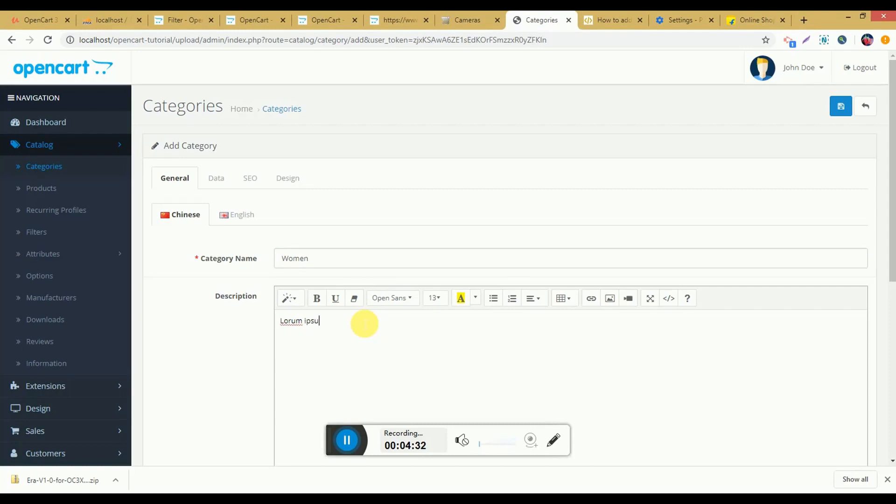
Step: Set the new category's Chinese meta tag title and meta tag description to "Women"
scroll(364, 324, "down", 5)
left_click(367, 301)
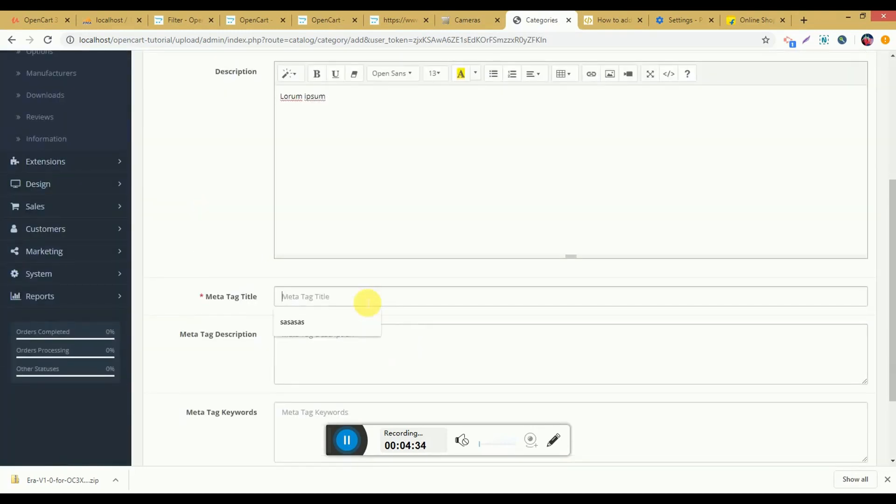
type("Women")
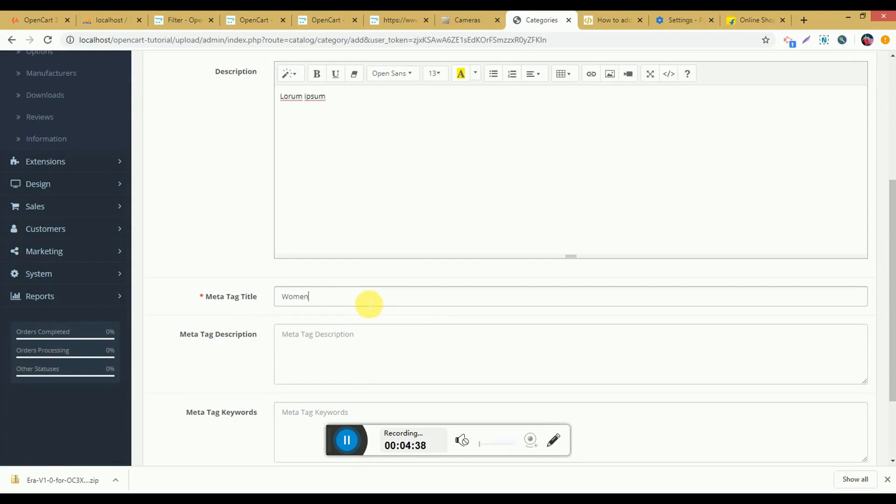
left_click(360, 356)
type("Women")
scroll(345, 358, "down", 3)
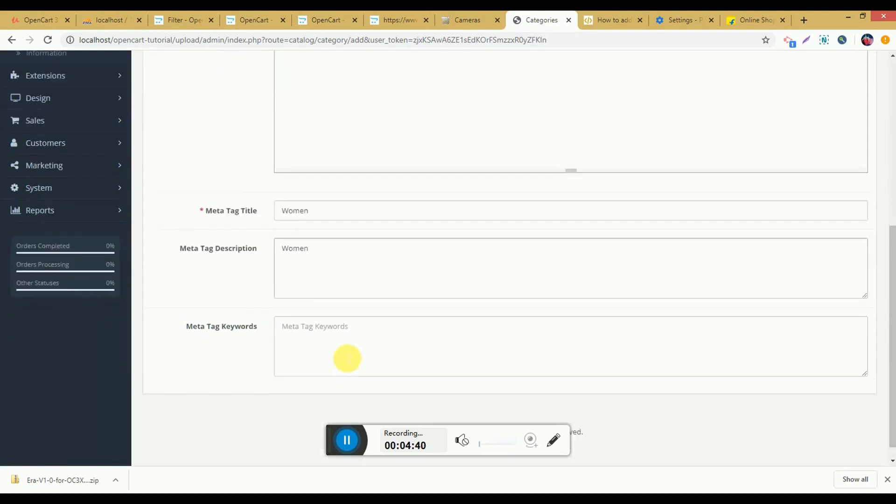
scroll(296, 353, "up", 8)
scroll(246, 296, "down", 7)
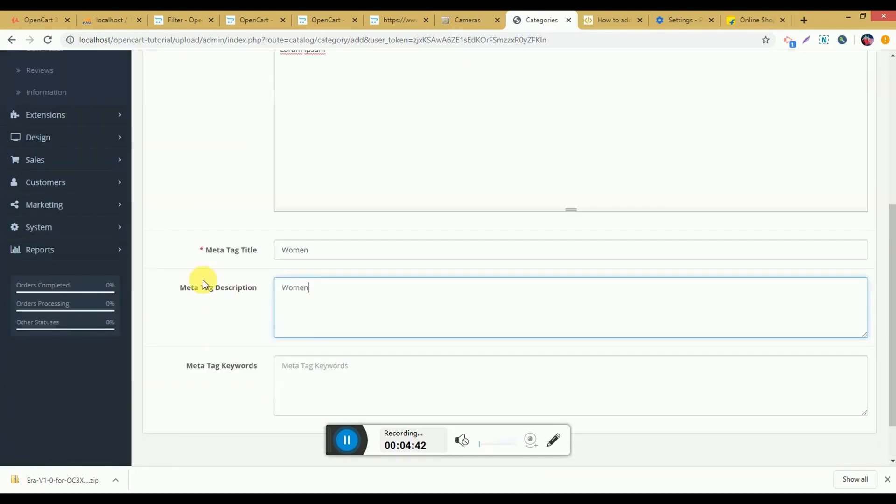
Step: Set the new category's English name and description to "Women" and open its English meta tag title for editing
scroll(208, 249, "up", 8)
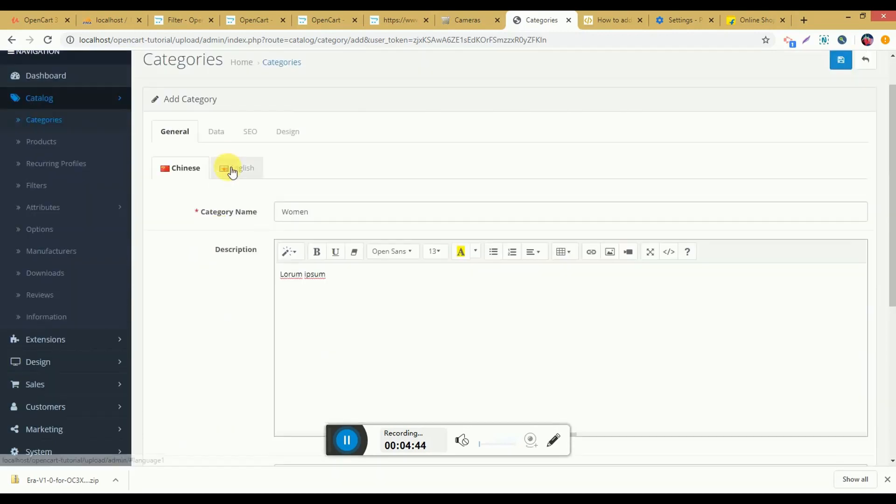
left_click(236, 169)
left_click(313, 218)
type("Women")
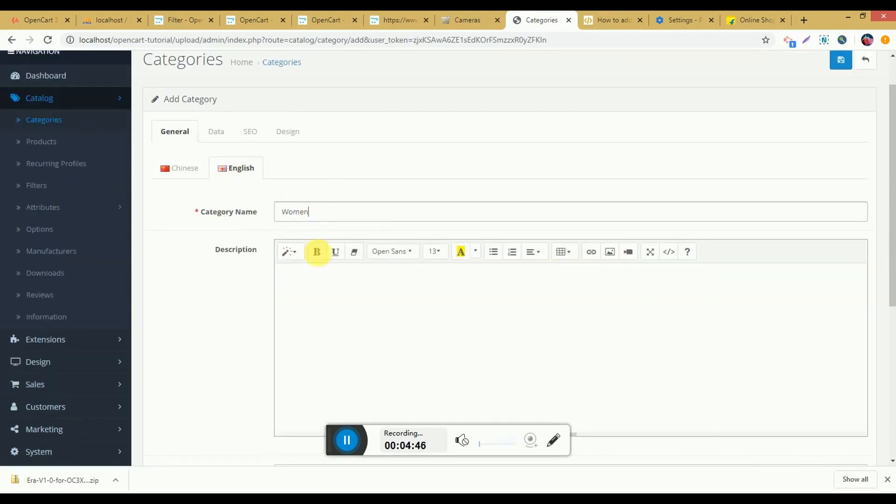
left_click(329, 325)
type("Women")
scroll(324, 306, "down", 5)
left_click(335, 252)
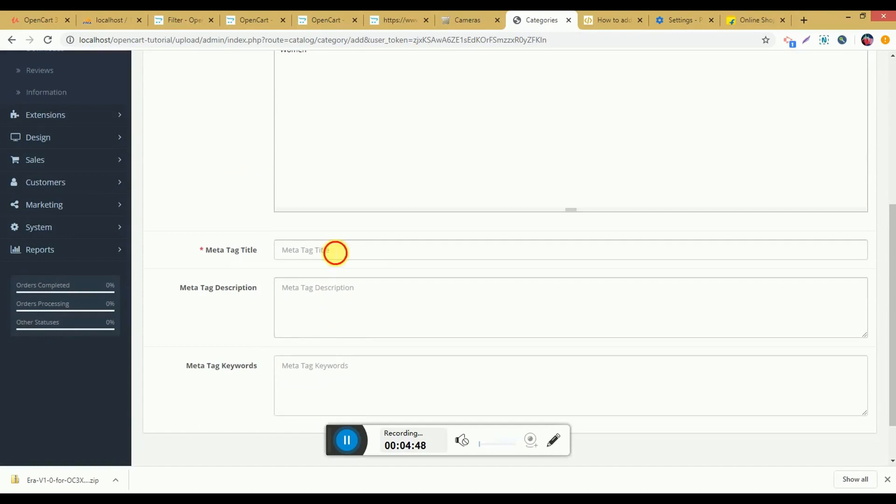
Step: Show the new category's Data settings and view the available parent categories
scroll(335, 252, "up", 5)
left_click(219, 136)
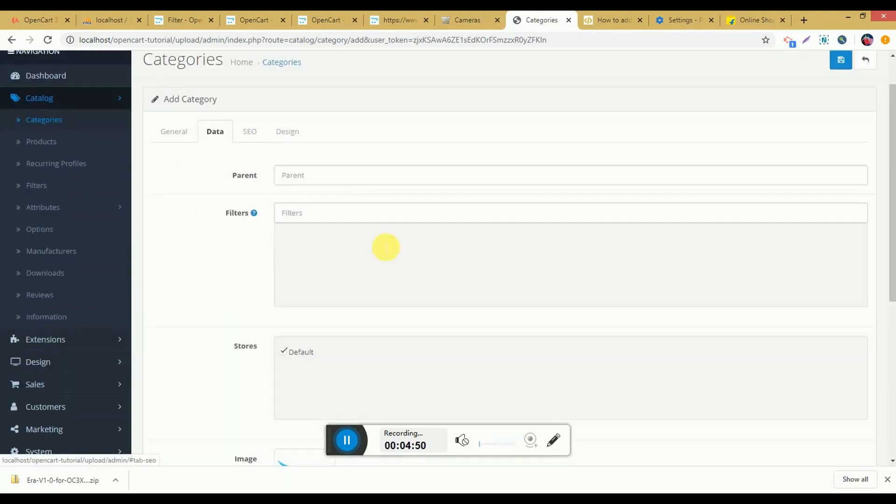
left_click(296, 175)
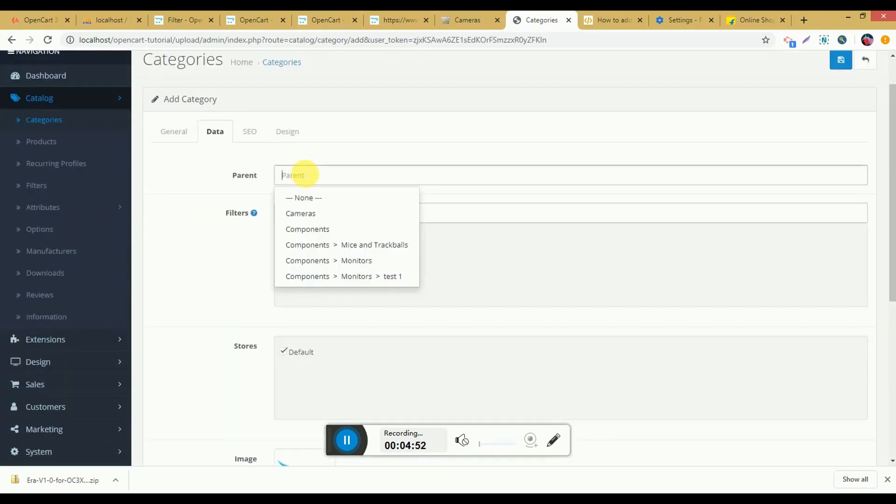
type("Women")
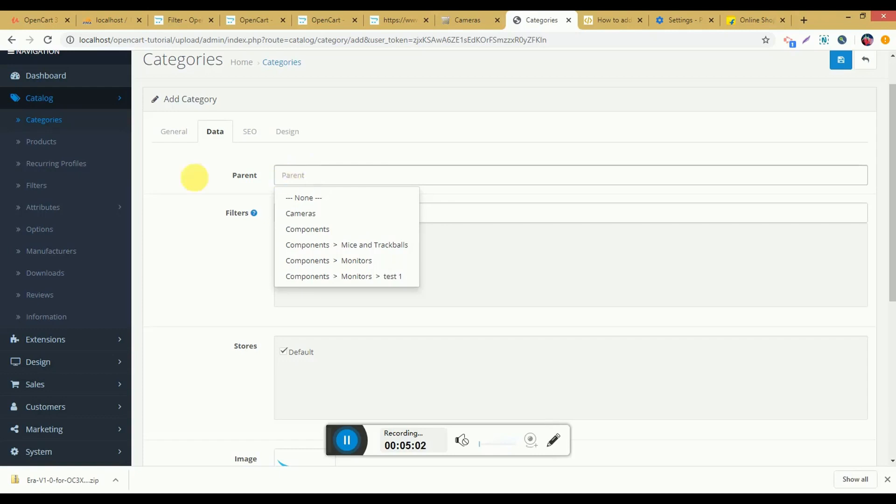
left_click(293, 177)
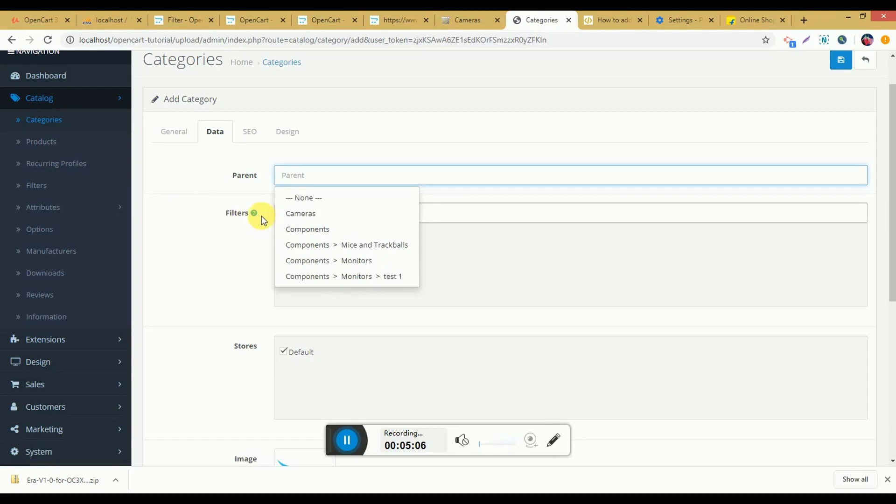
Step: Upload the "download" picture from the Pictures library to the image manager and choose it as the category image
scroll(217, 268, "down", 4)
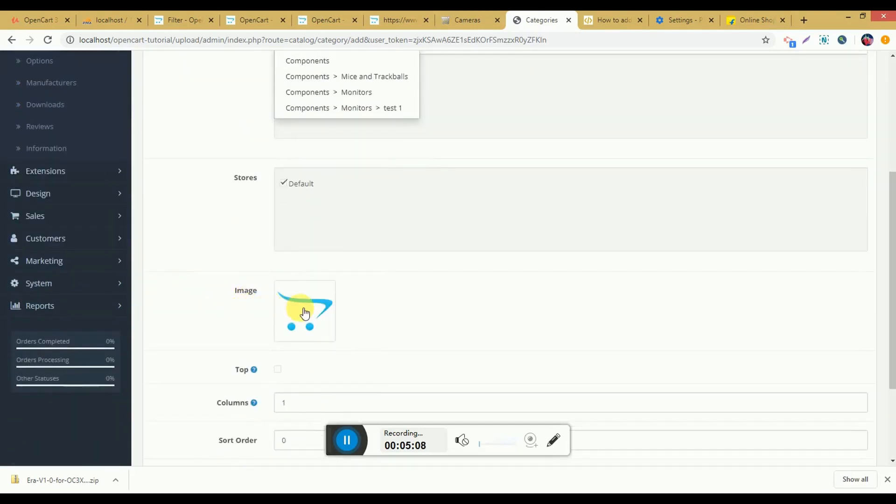
left_click(347, 440)
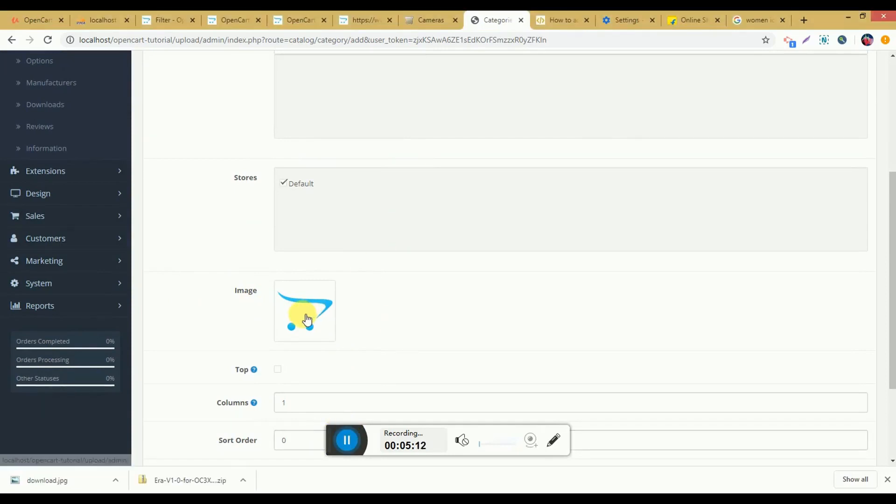
left_click(319, 309)
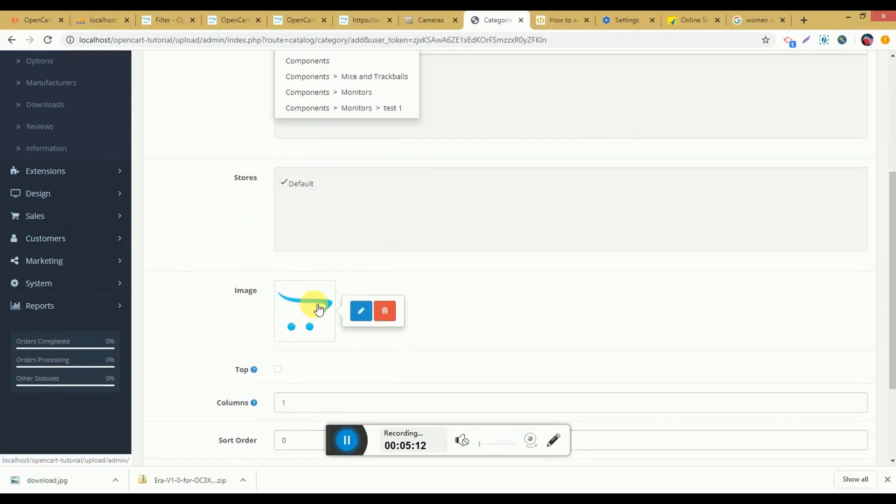
left_click(354, 311)
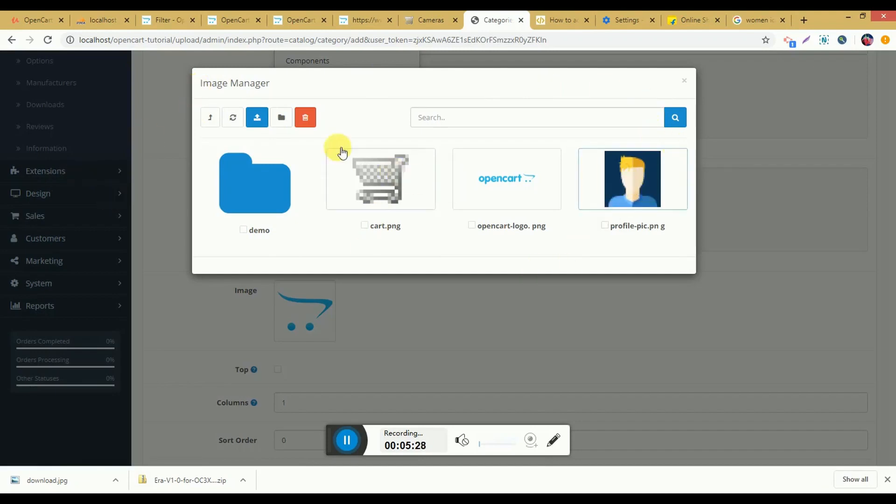
left_click(263, 121)
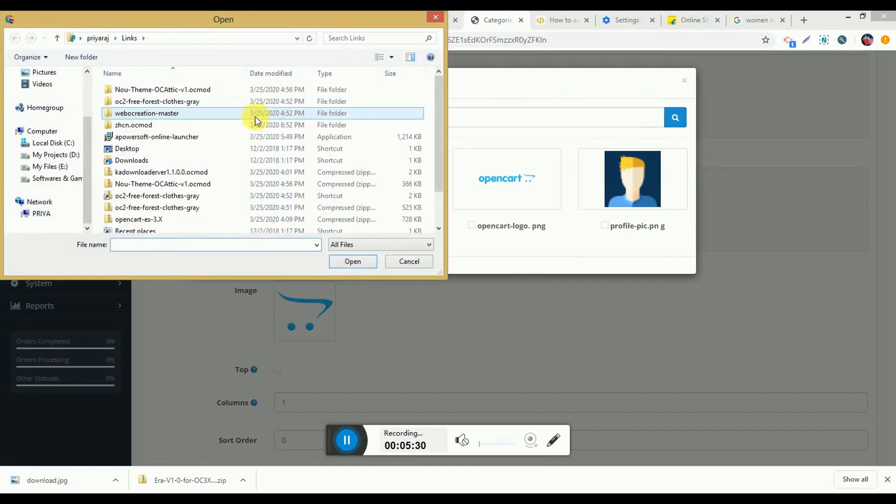
scroll(88, 90, "up", 2)
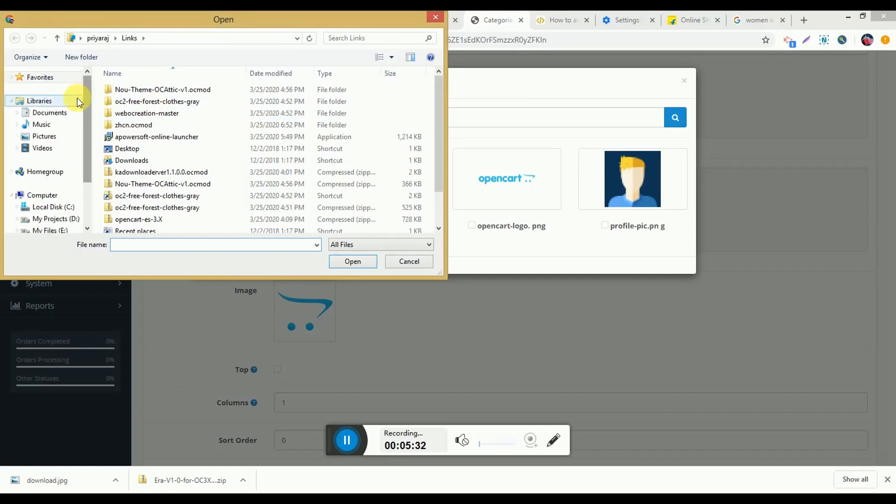
left_click(60, 137)
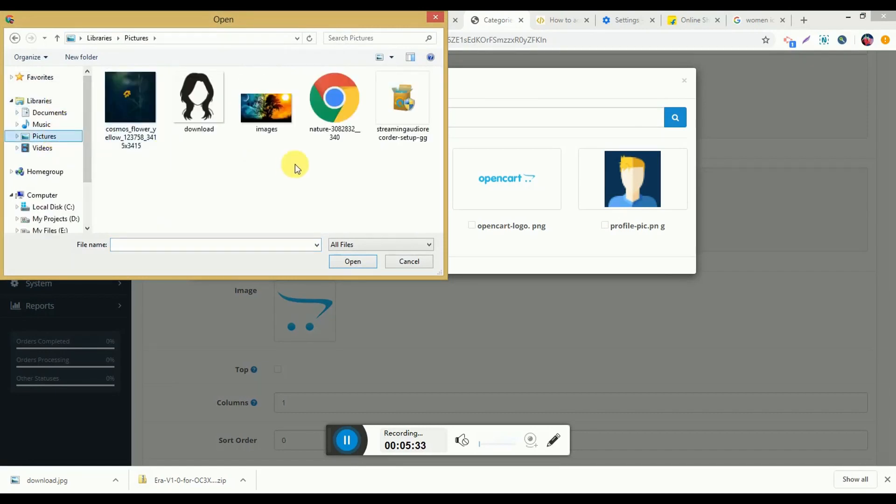
left_click(212, 98)
left_click(357, 263)
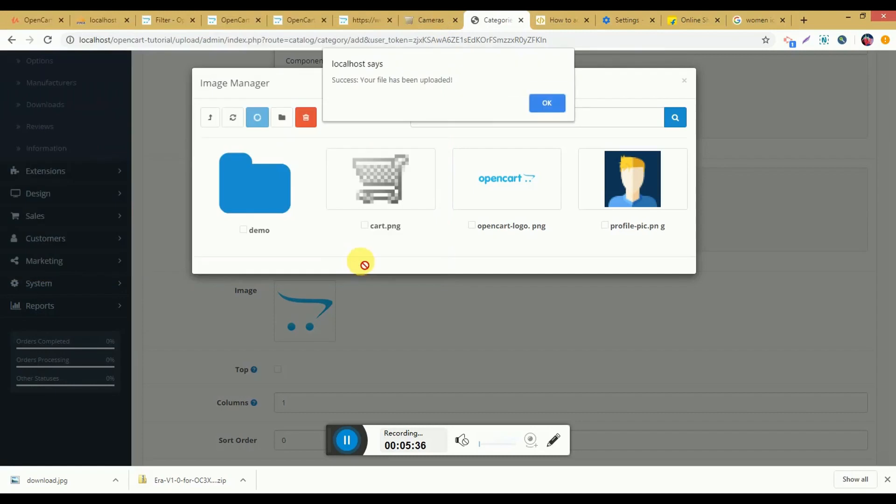
key("Return")
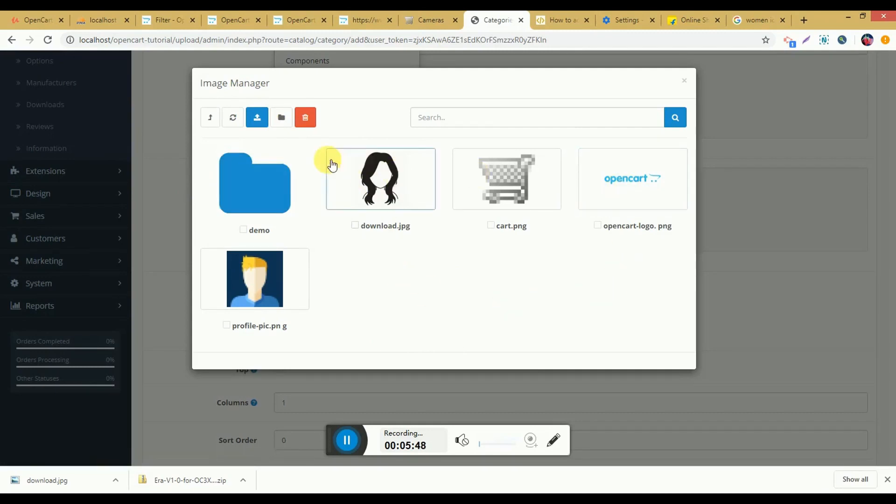
left_click(356, 225)
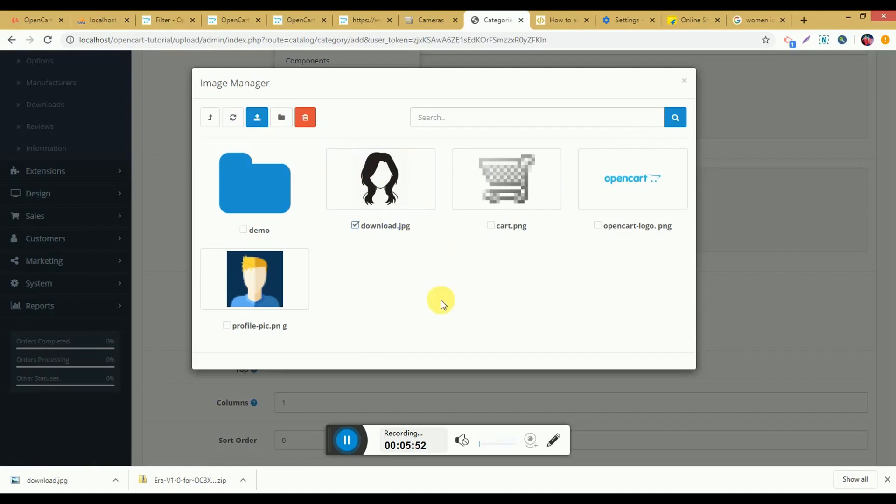
left_click(391, 180)
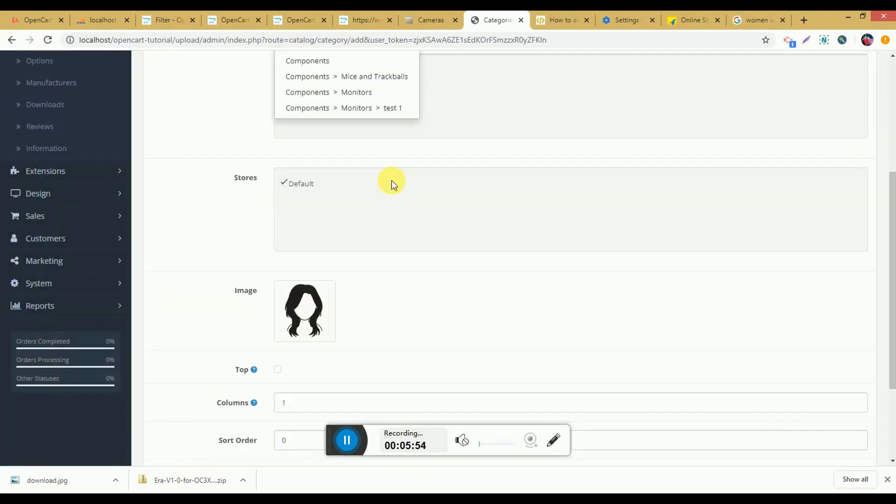
Step: Enable Top for the category after viewing the storefront menu bar, and set its columns to 2
scroll(308, 303, "down", 2)
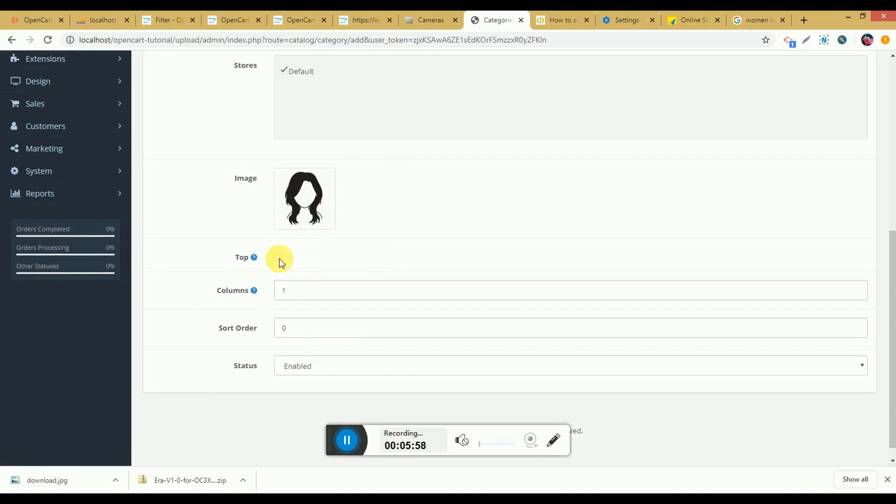
left_click(433, 14)
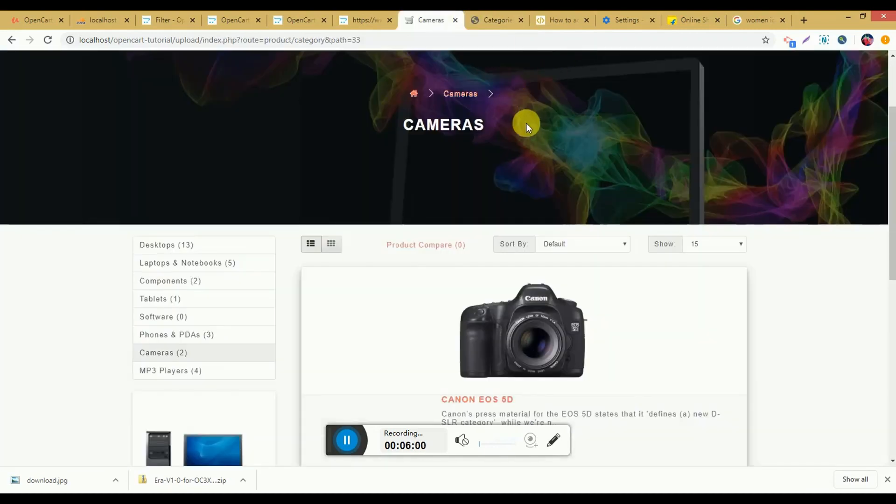
scroll(524, 125, "up", 3)
left_click(503, 13)
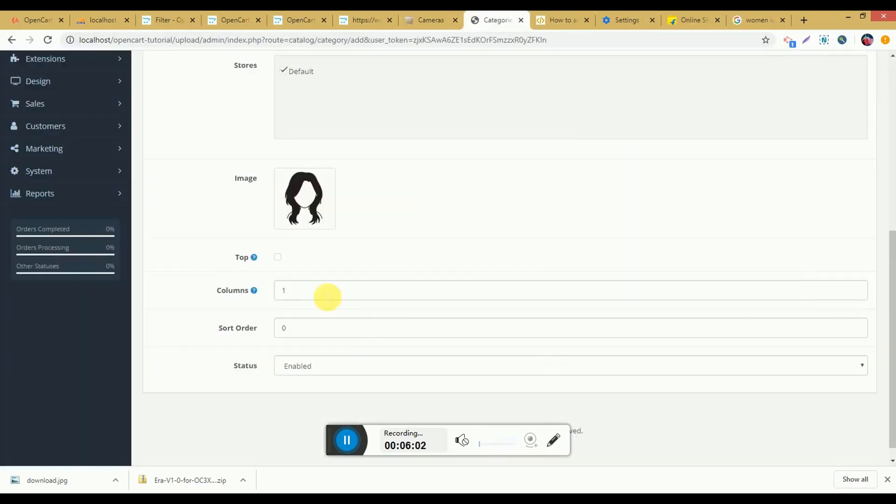
left_click(299, 298)
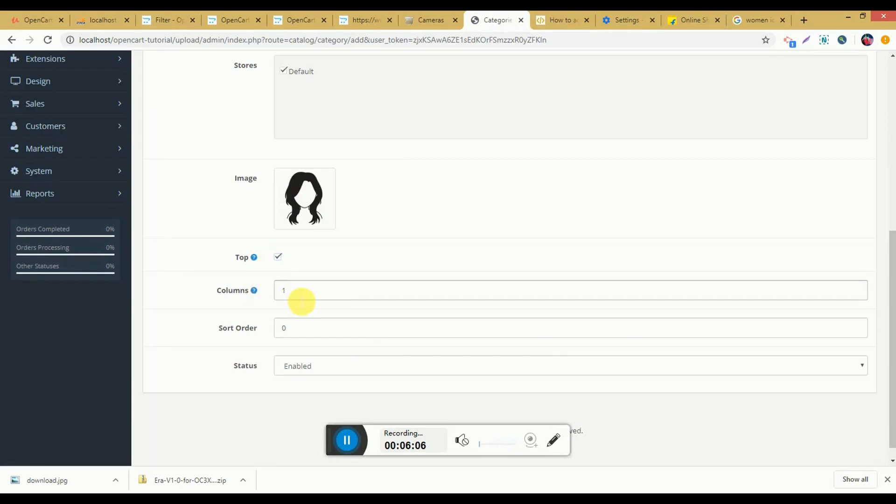
left_click_drag(310, 297, 270, 300)
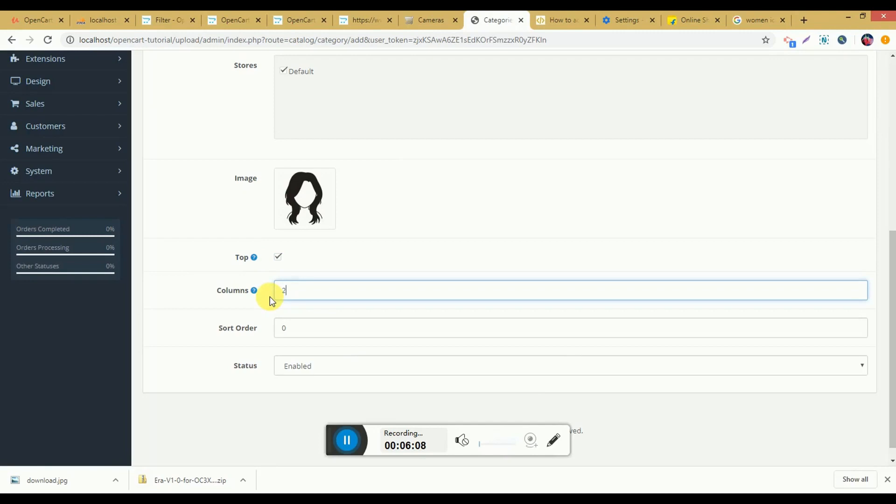
Step: Check the order of the categories in the storefront menu and set the new category's sort order to 9
double_click(315, 332)
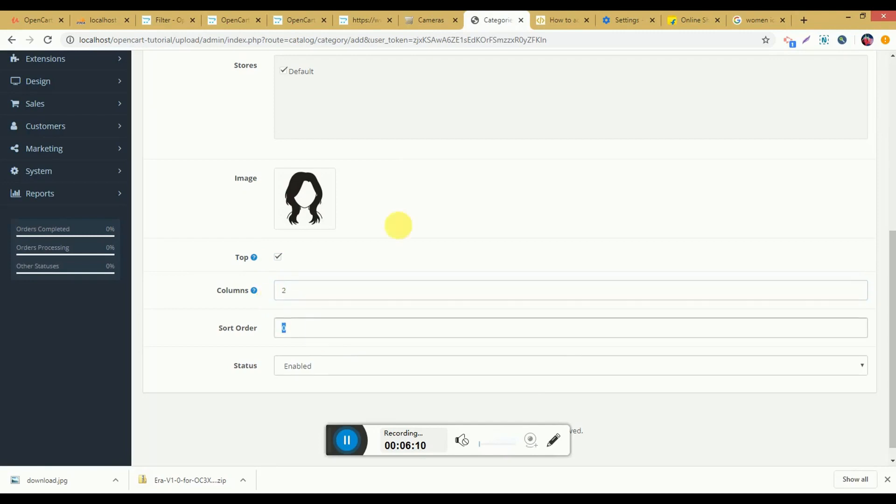
left_click(427, 20)
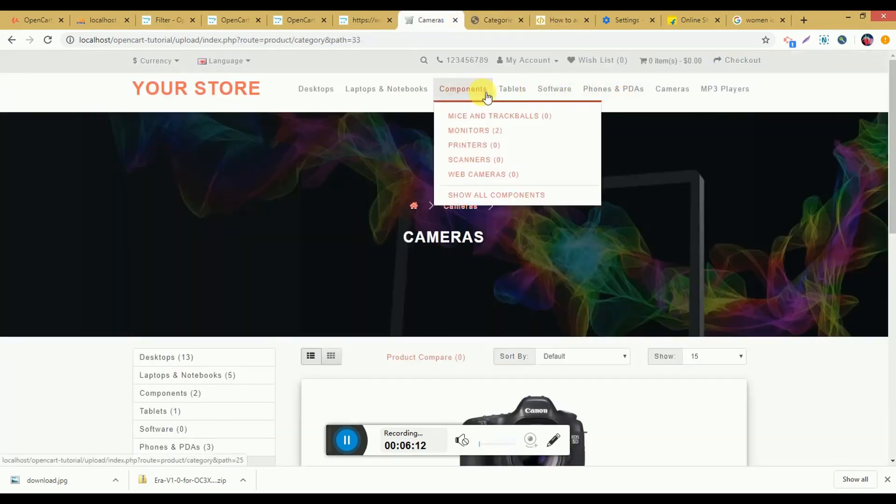
left_click(494, 19)
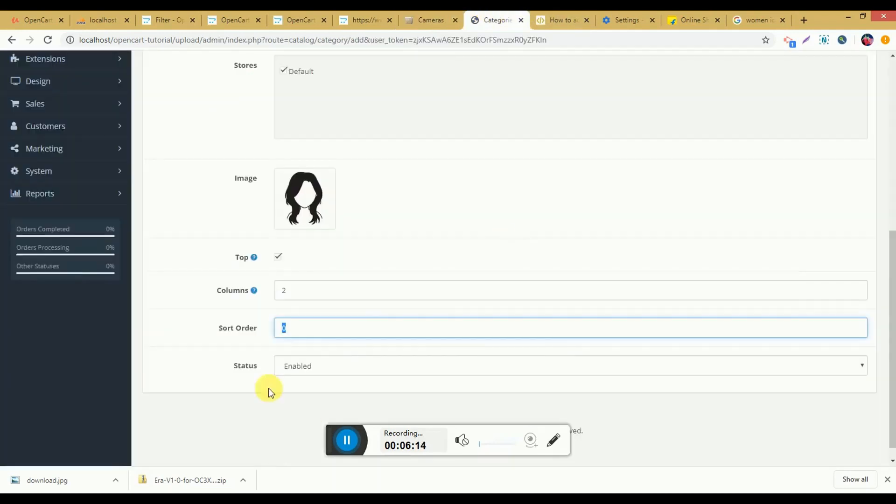
left_click(426, 18)
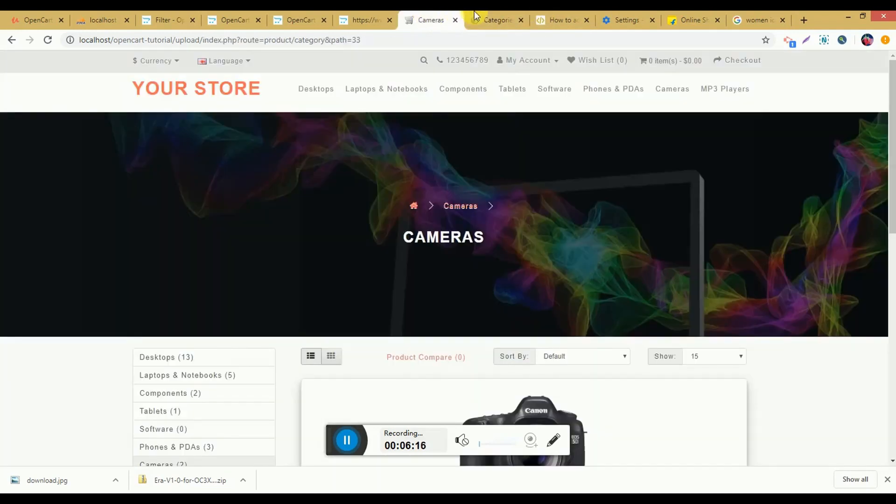
left_click(525, 14)
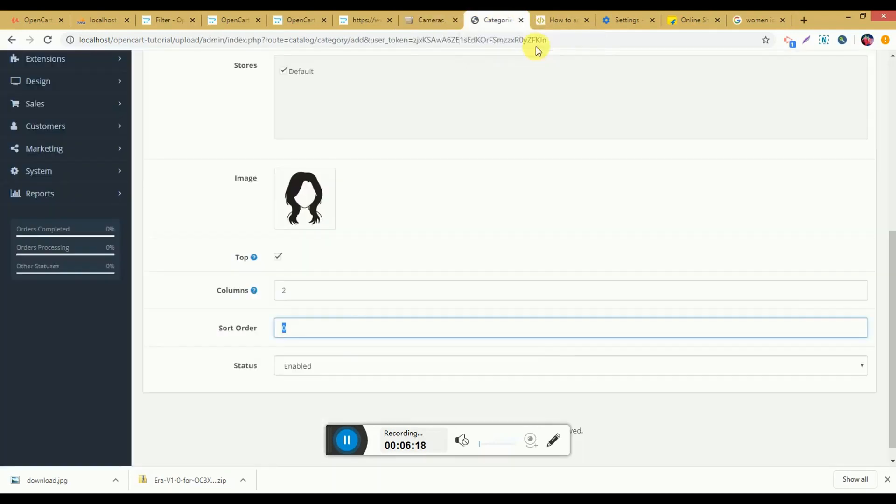
double_click(286, 328)
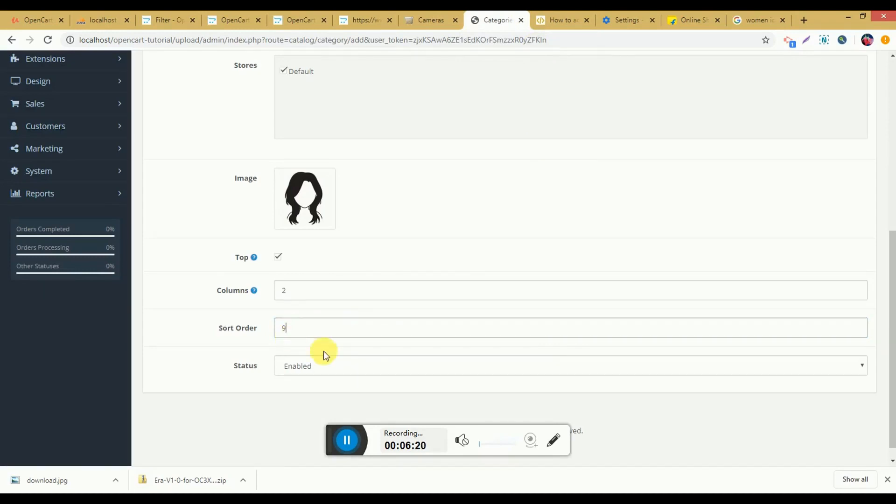
Step: View the new category's SEO keyword fields and its Design layout override options
scroll(425, 340, "up", 7)
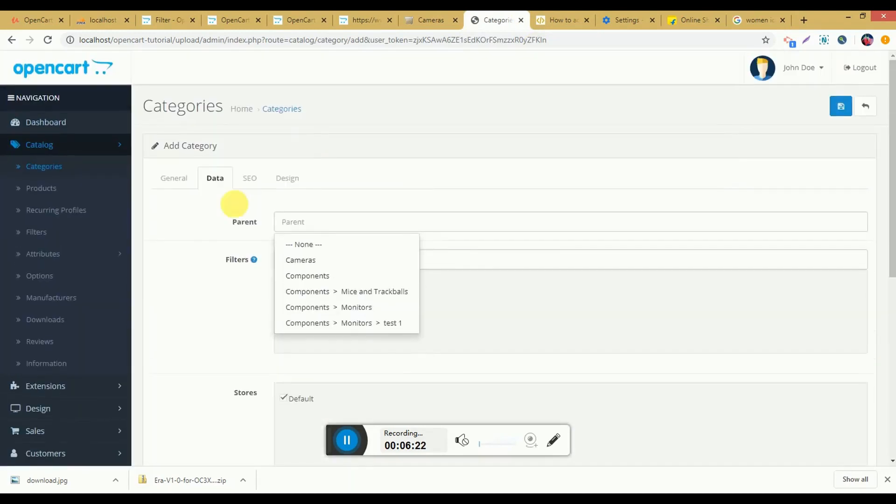
left_click(252, 178)
left_click(350, 270)
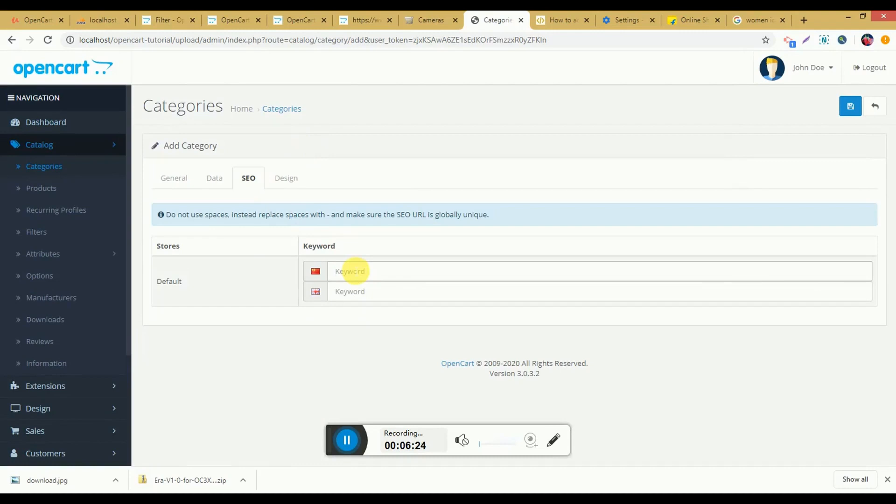
left_click(350, 287)
left_click(286, 178)
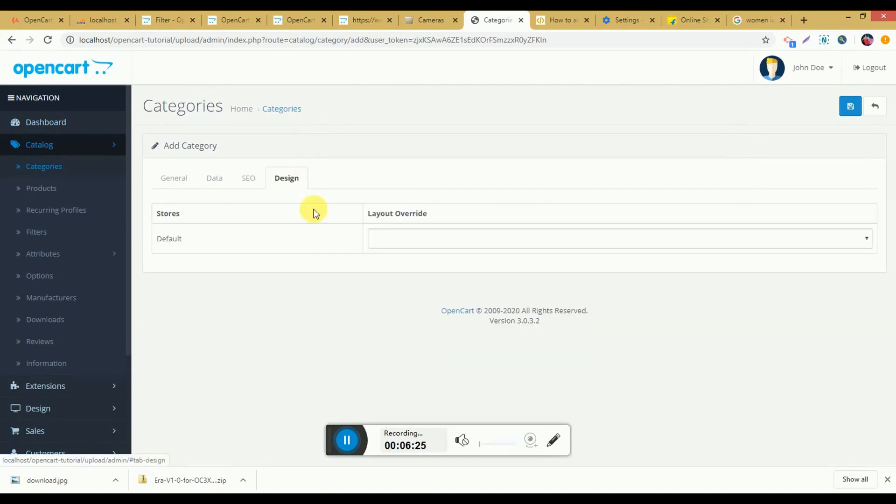
left_click(394, 245)
left_click(396, 245)
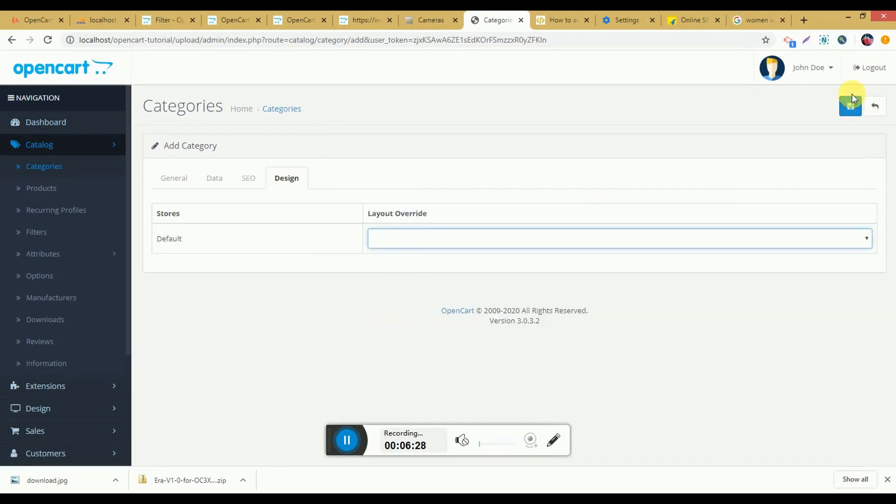
Step: Save the Women category and reload the storefront Cameras page to check the menu
left_click(850, 106)
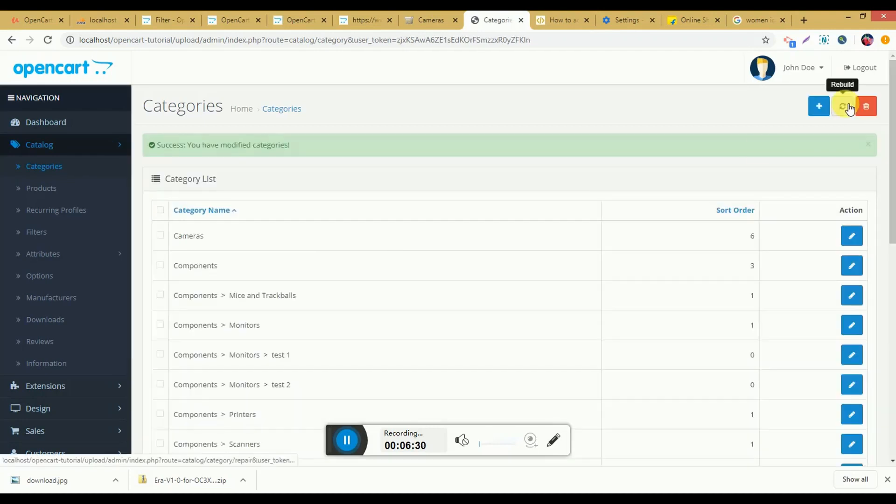
left_click(425, 19)
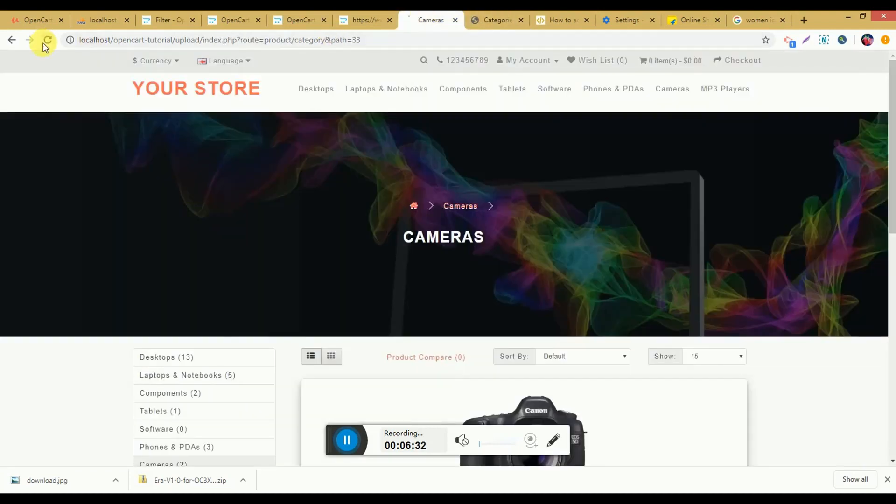
left_click(46, 41)
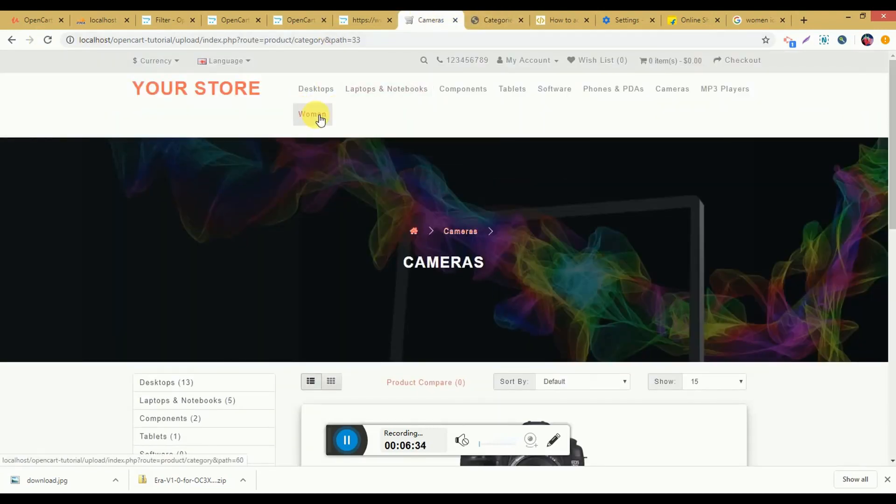
Step: Start another new category in the admin with the Chinese name and description "Shoes"
left_click(495, 17)
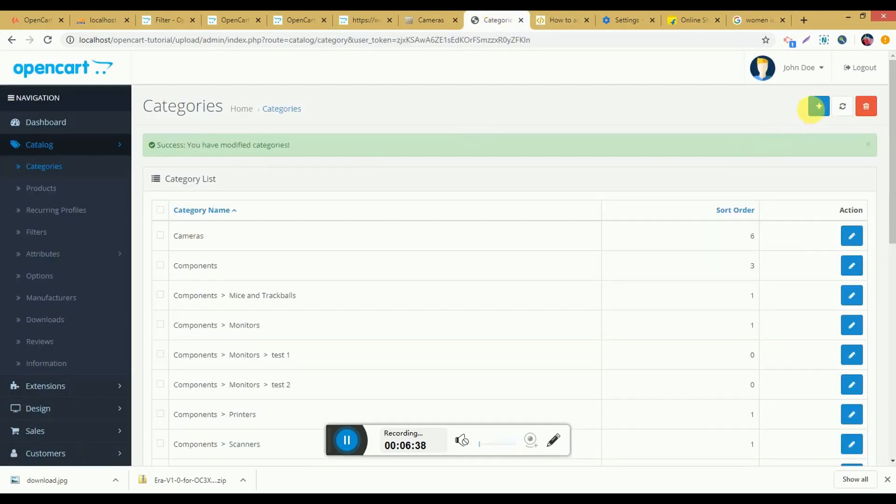
left_click(817, 110)
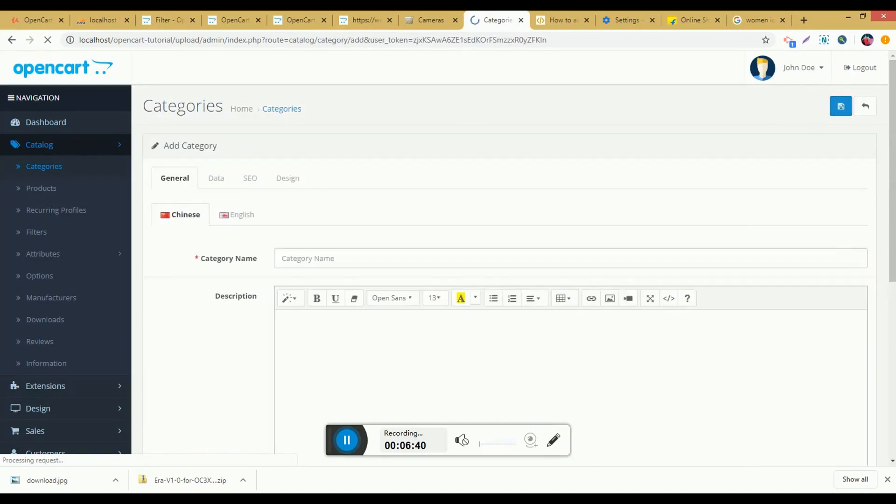
left_click(349, 259)
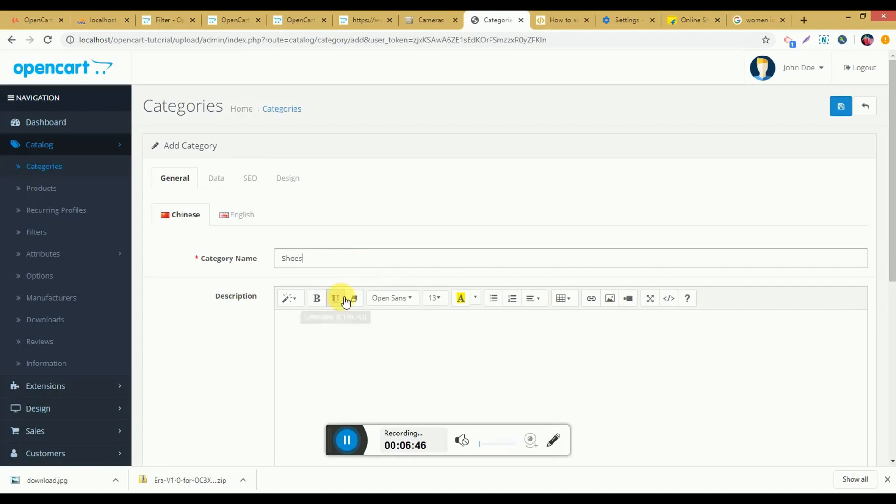
scroll(367, 284, "down", 2)
left_click(373, 264)
double_click(348, 141)
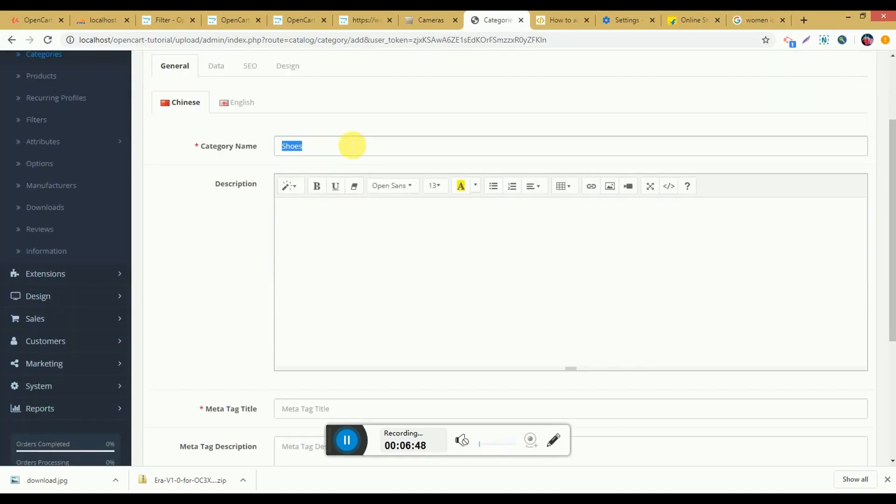
key("ctrl+c")
left_click(329, 279)
key("ctrl+v")
Step: Set the new category's Chinese meta tag title to "Shoes"
scroll(326, 355, "down", 2)
left_click(330, 298)
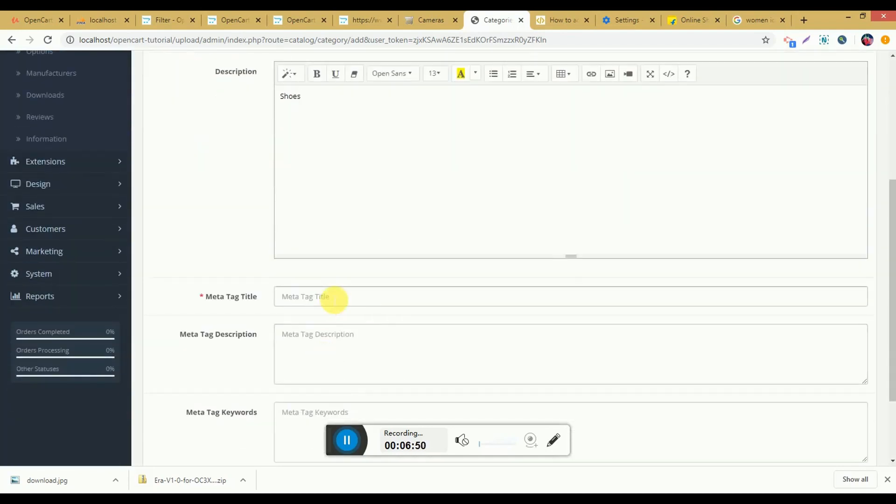
key("ctrl+v")
Step: Fill in the new category's English name, description and meta tag title with "Shoes"
scroll(320, 286, "up", 3)
left_click(241, 161)
left_click(327, 202)
type("Shoes")
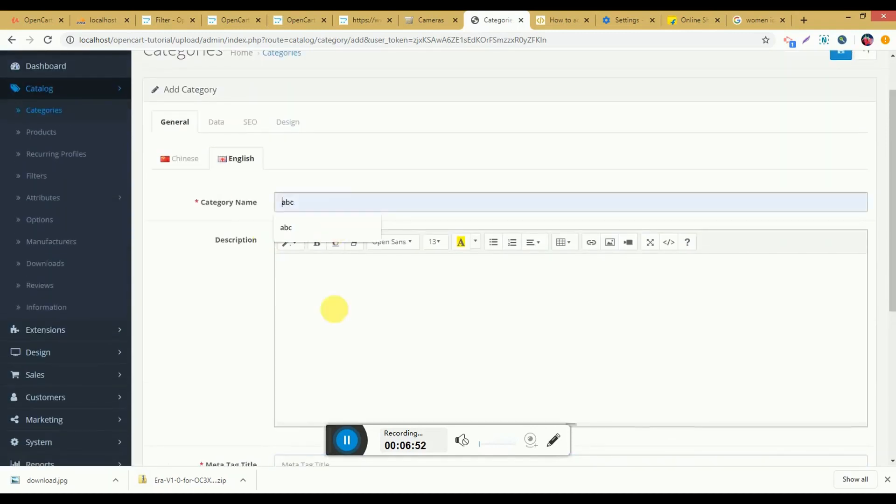
left_click(336, 310)
key("ctrl+v")
scroll(336, 326, "down", 2)
left_click(326, 353)
Step: Set the Shoes category's parent to Women in its data settings
scroll(325, 345, "up", 3)
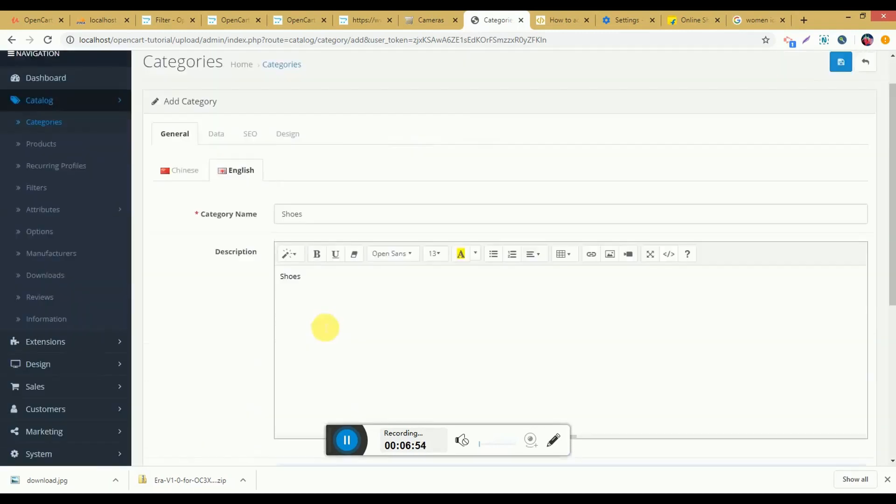
left_click(223, 181)
left_click(339, 227)
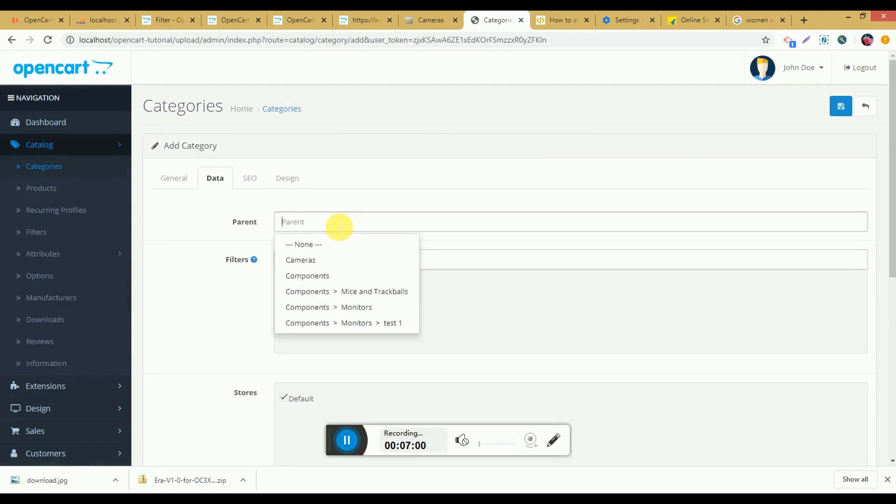
type("wome")
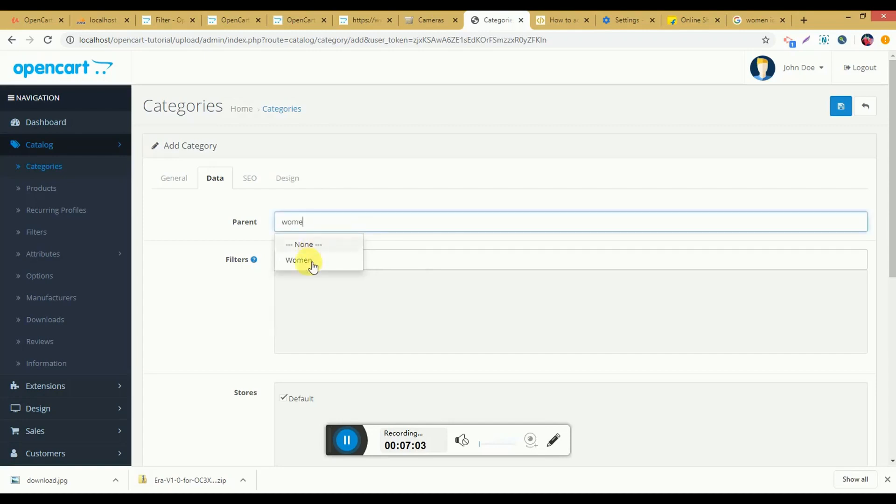
left_click(312, 262)
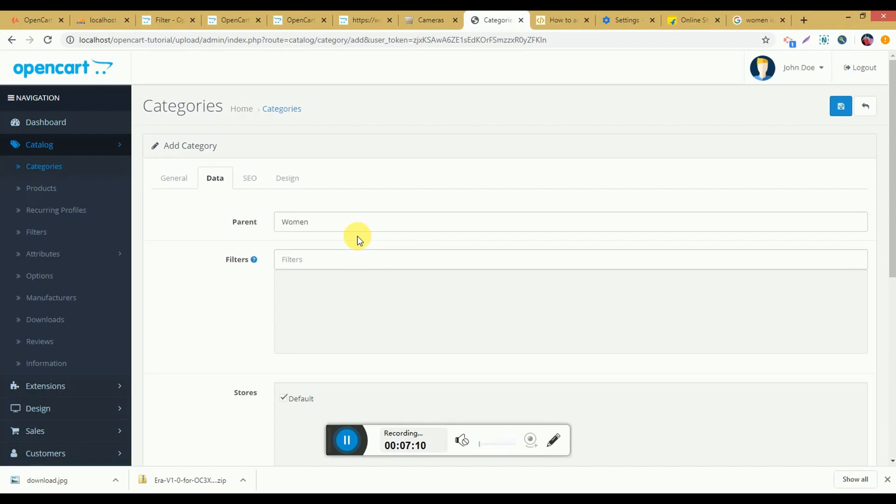
Step: Save the Shoes category and check the Women menu on the reloaded storefront page
scroll(357, 240, "down", 7)
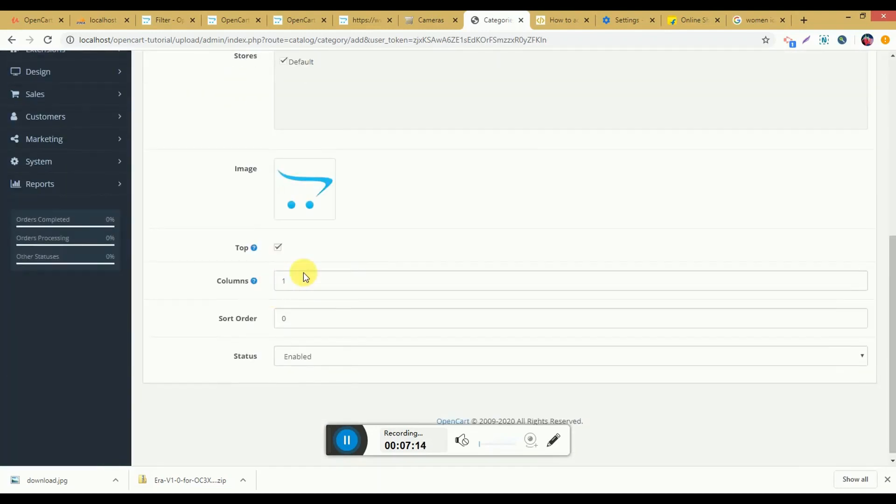
scroll(314, 206, "up", 5)
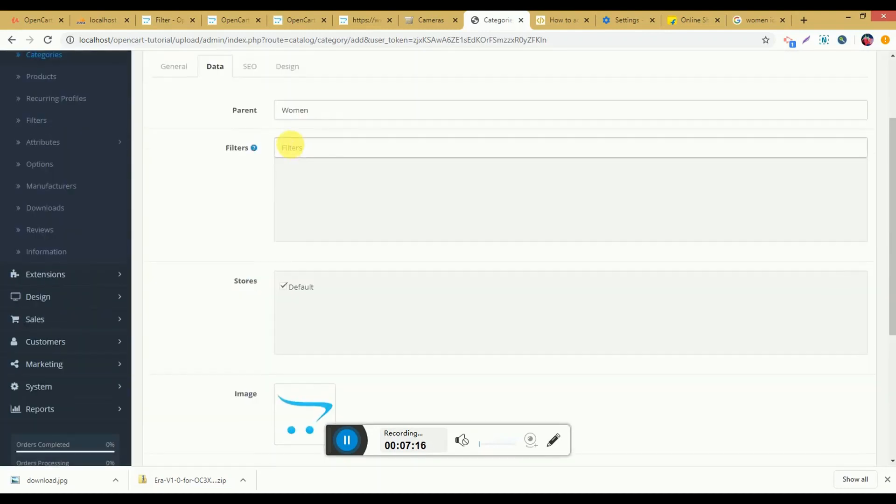
scroll(290, 144, "up", 2)
left_click(288, 123)
left_click(850, 105)
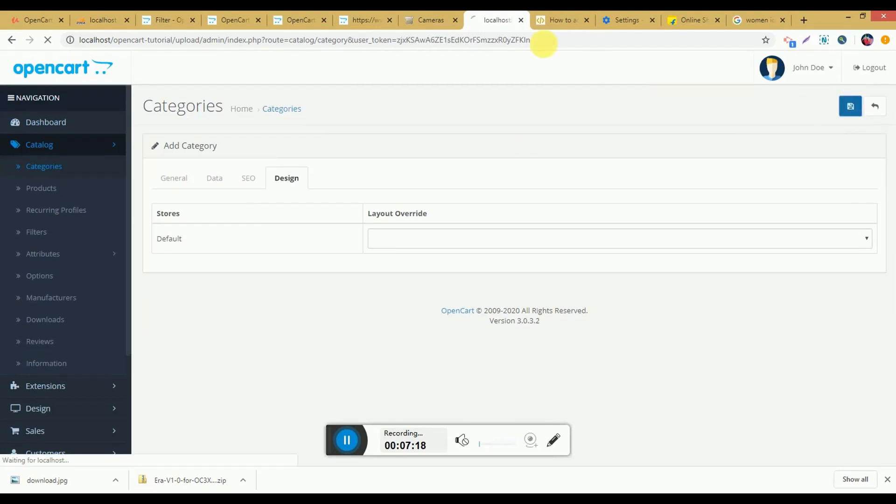
left_click(434, 20)
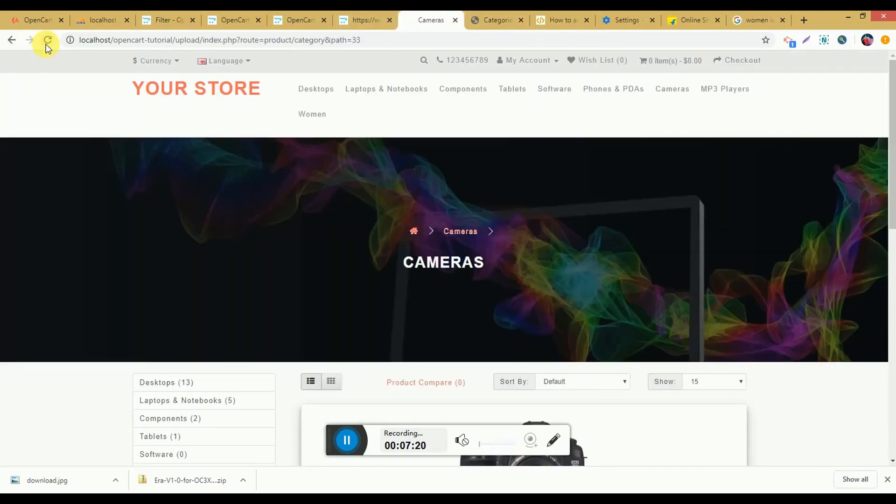
mouse_move(316, 116)
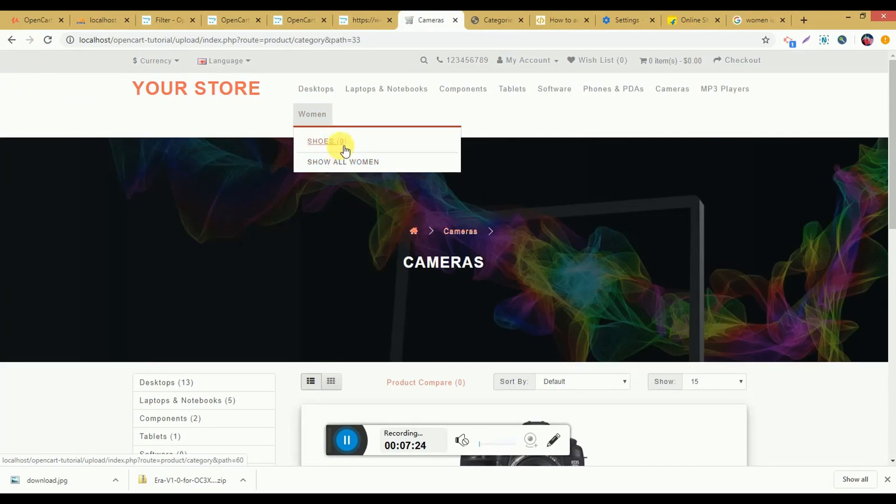
Step: Switch to the admin and start another new category
left_click(485, 19)
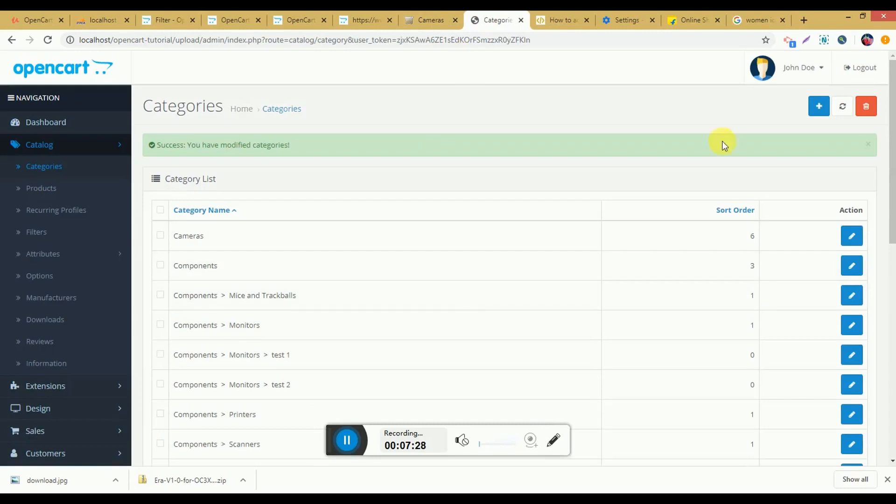
left_click(822, 109)
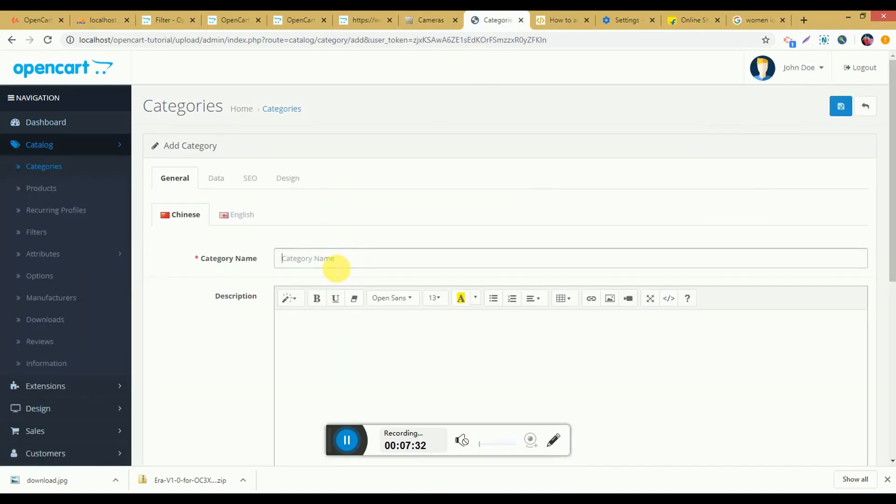
left_click(336, 265)
left_click(351, 441)
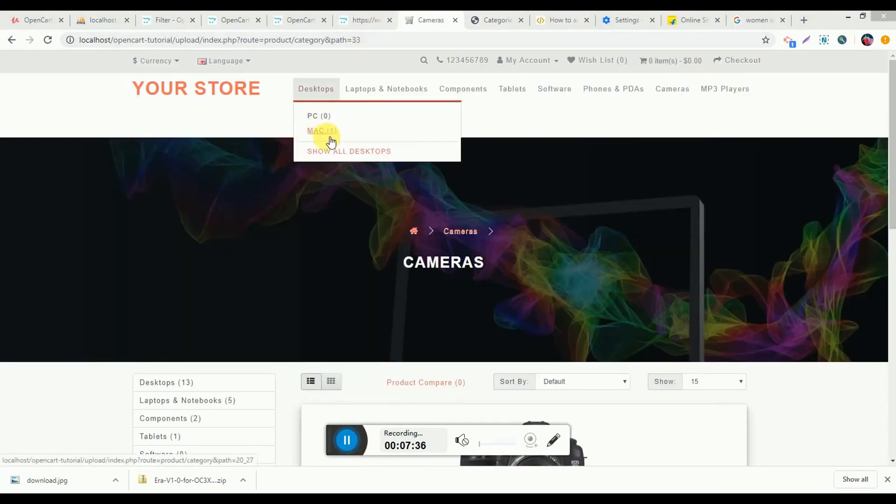
Step: View the Women category's data settings in the admin and the Jewellery page under the storefront's Women menu
mouse_move(312, 114)
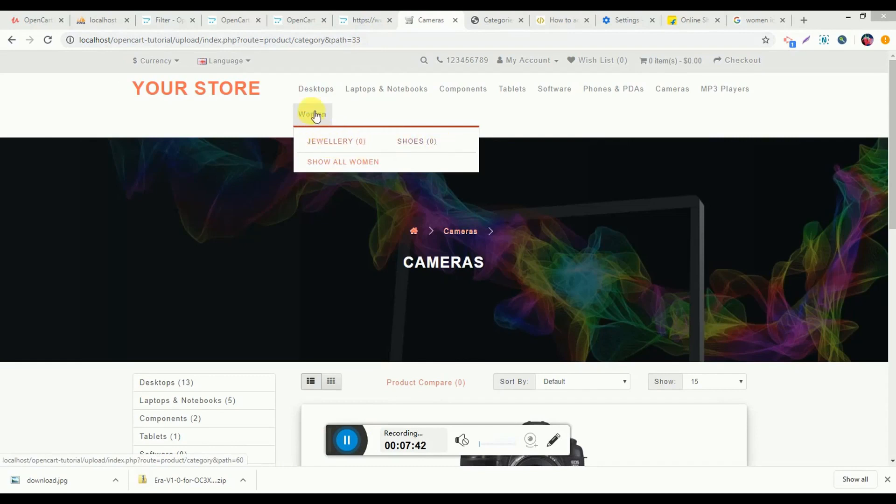
left_click(487, 14)
scroll(417, 315, "up", 4)
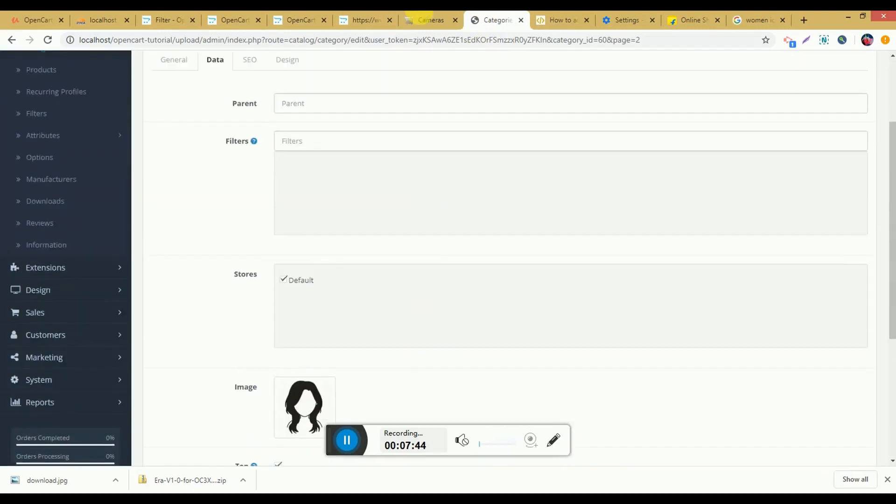
left_click(422, 18)
mouse_move(315, 115)
left_click(334, 141)
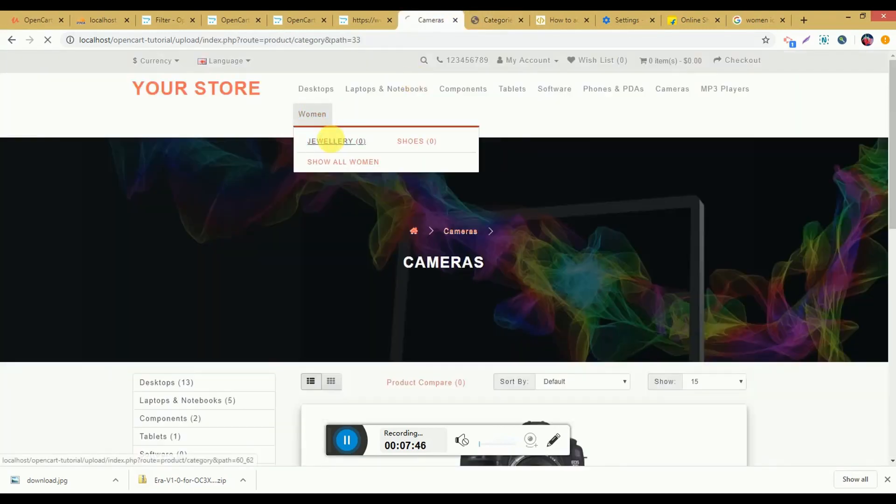
scroll(284, 306, "down", 7)
scroll(274, 310, "up", 5)
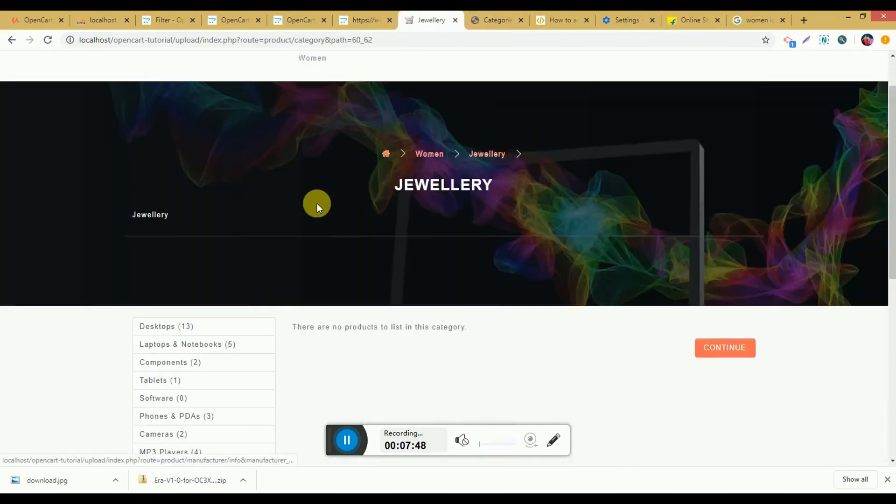
Step: Show all Women on the storefront and examine the category's image, description and Refine Search subcategories
scroll(322, 196, "up", 2)
mouse_move(320, 112)
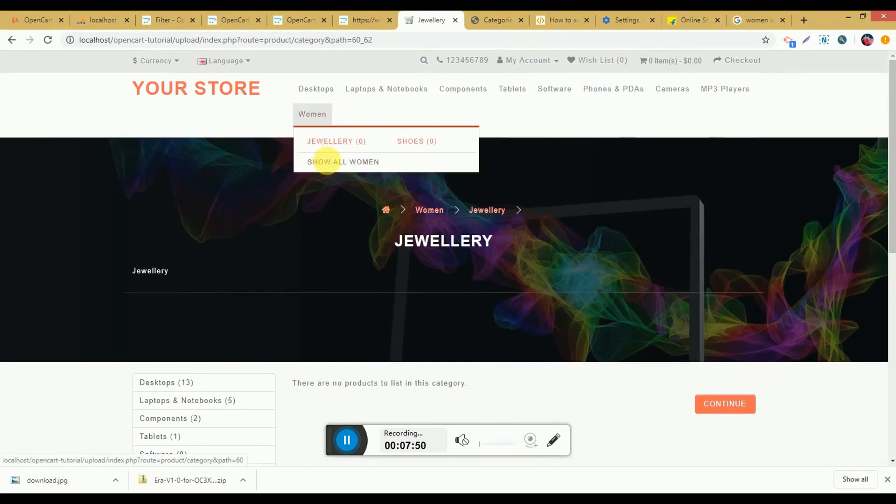
left_click(327, 161)
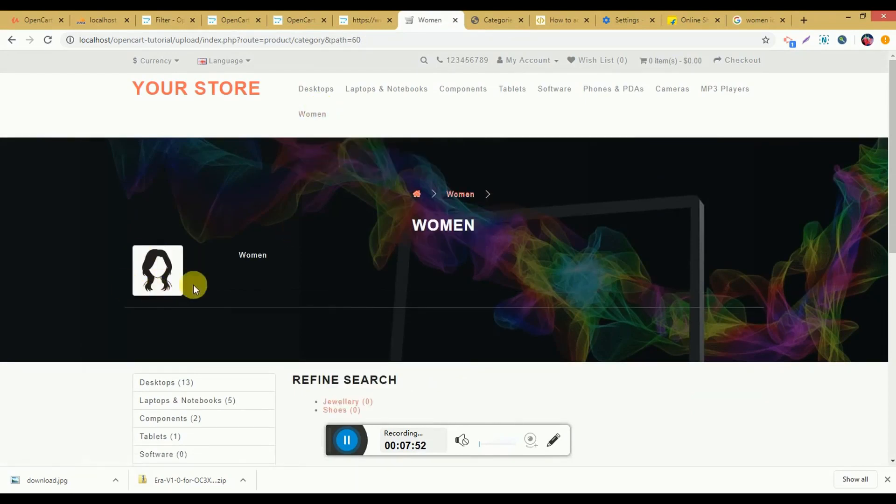
scroll(194, 285, "down", 6)
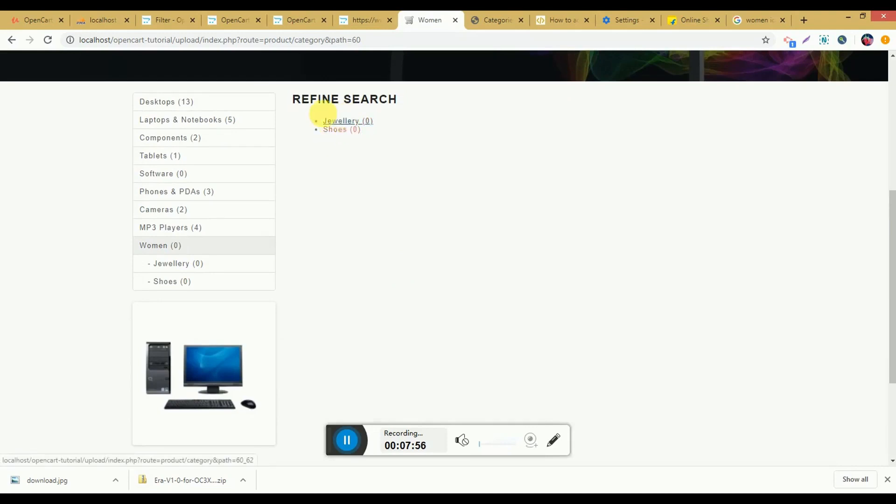
Step: Compare the admin's Filters list with the Refine Search section of the storefront's Women page
left_click(505, 10)
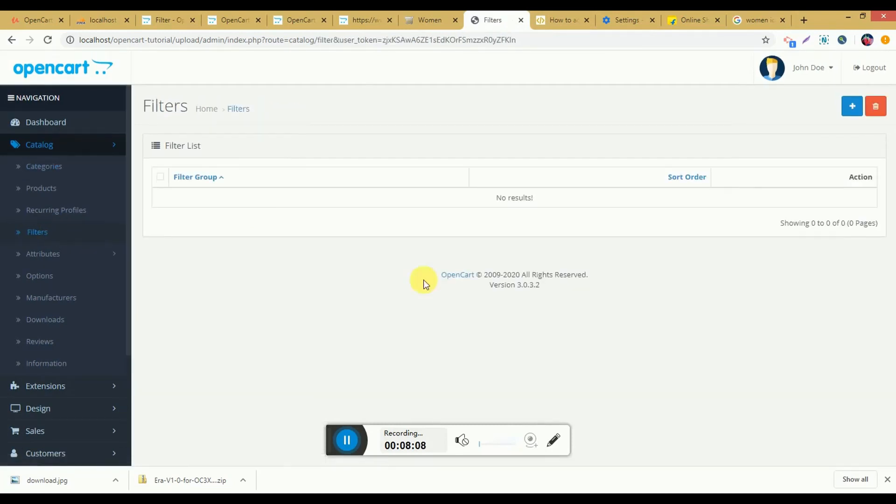
left_click(432, 16)
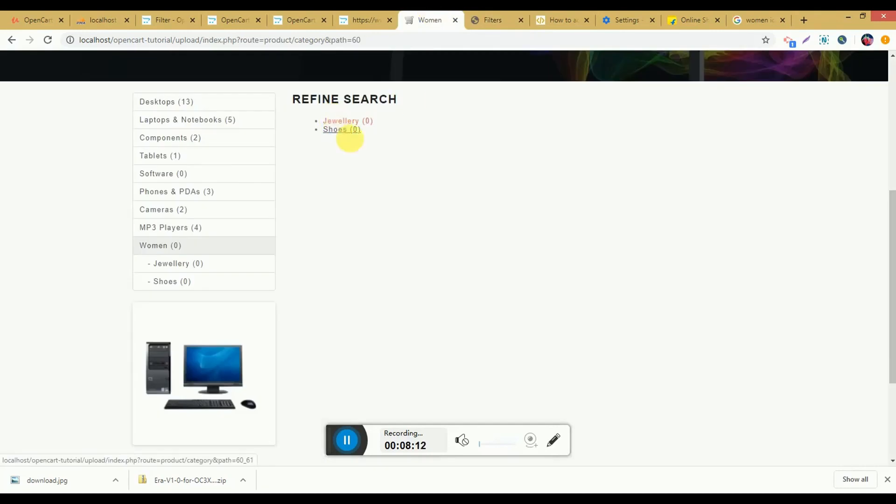
left_click(496, 19)
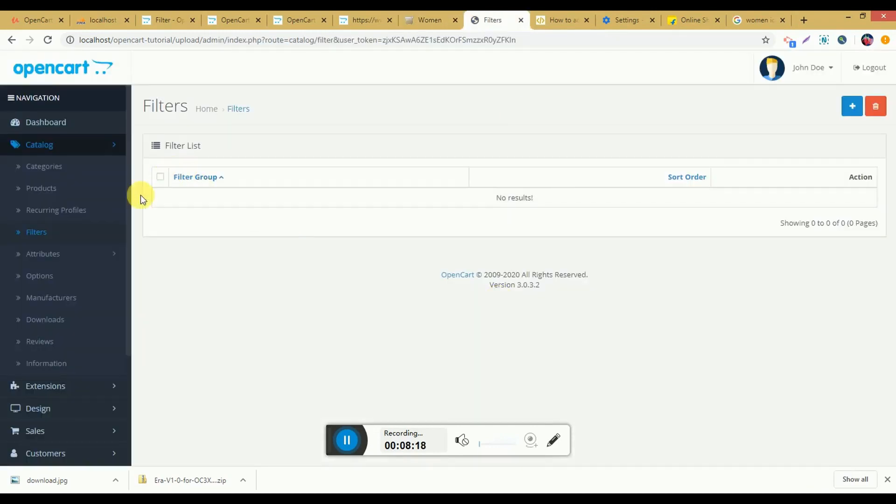
Step: Start a new filter group named "Color" in both Chinese and English, with sort order 1
left_click(851, 108)
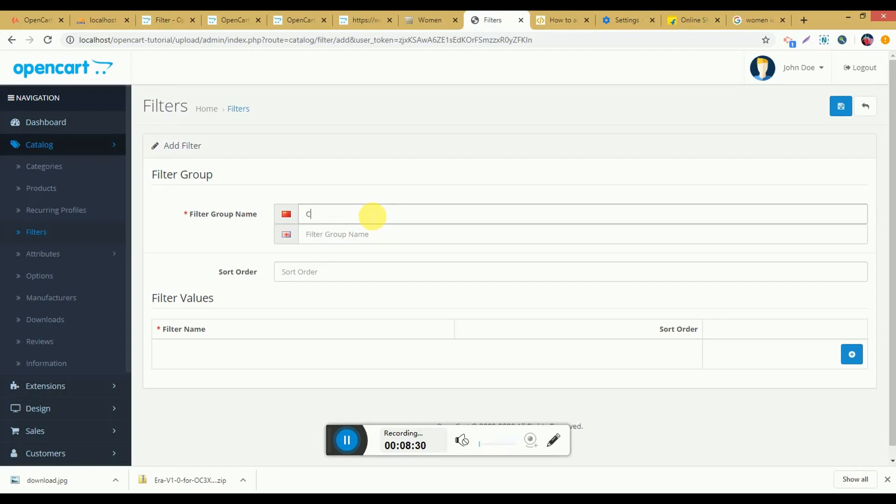
left_click(373, 216)
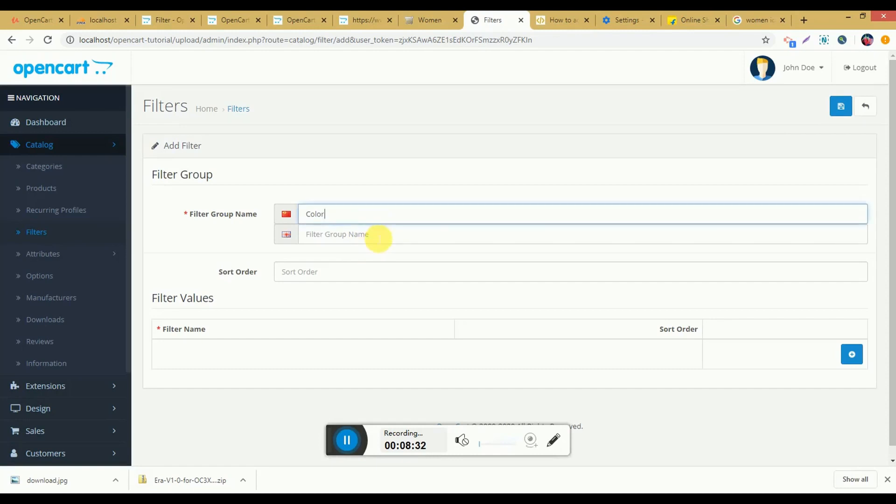
double_click(340, 214)
key("ctrl+c")
left_click(346, 235)
key("ctrl+v")
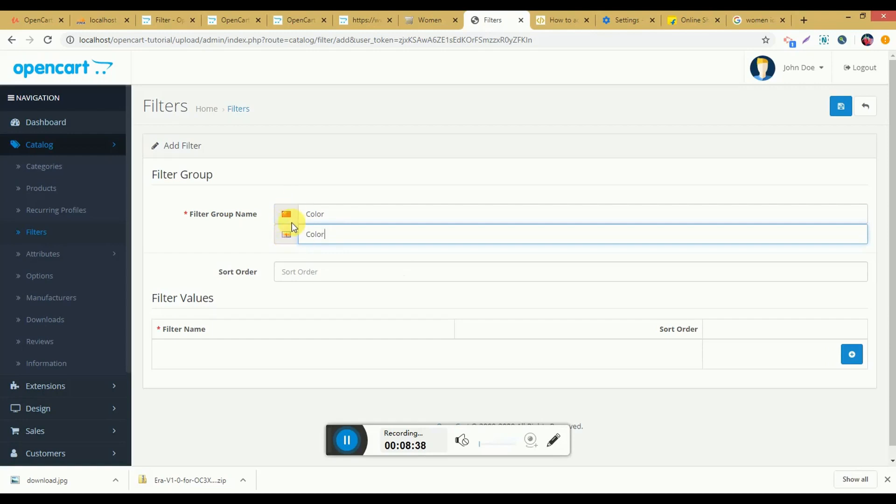
left_click(318, 273)
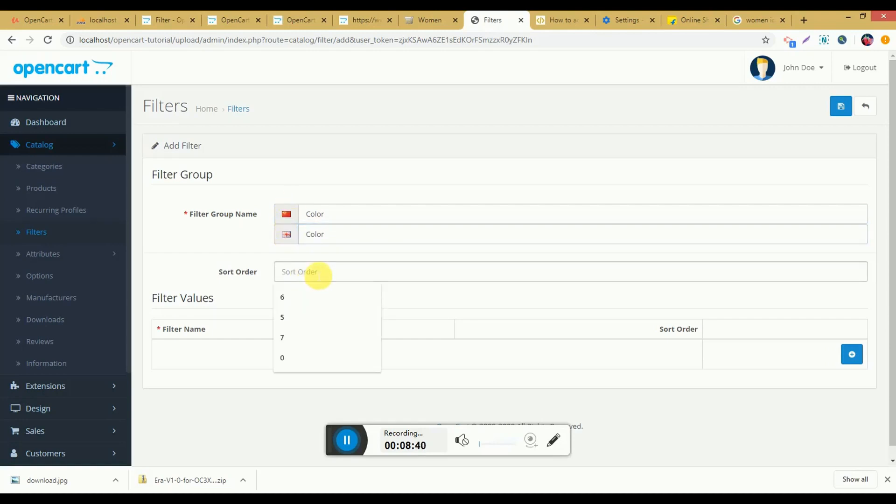
type("1")
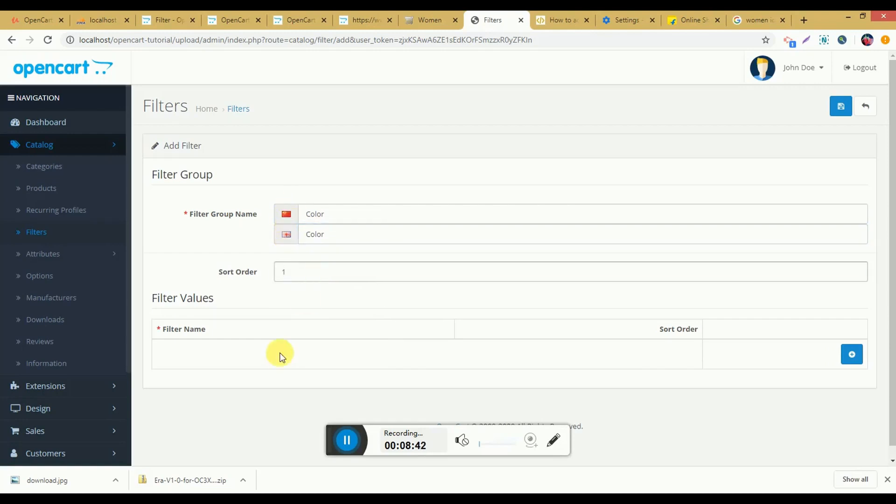
Step: Add a filter value named "Red" in both languages to the Color group
left_click(851, 354)
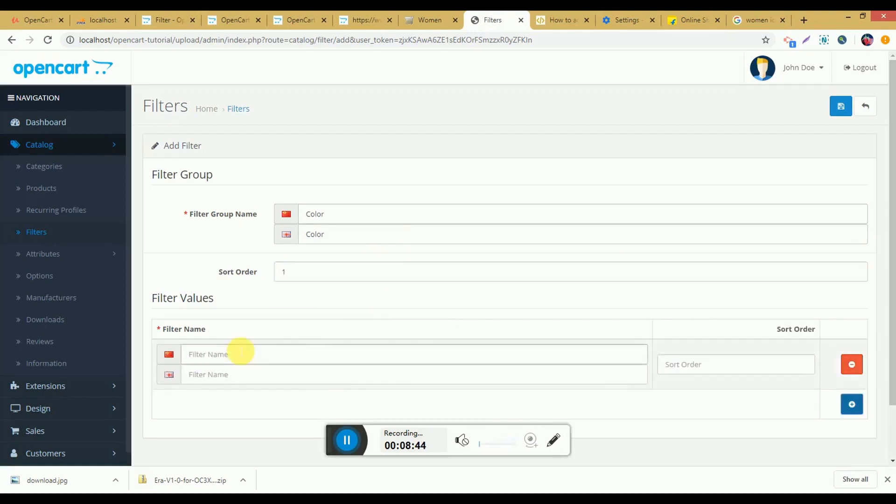
left_click_drag(336, 216, 300, 244)
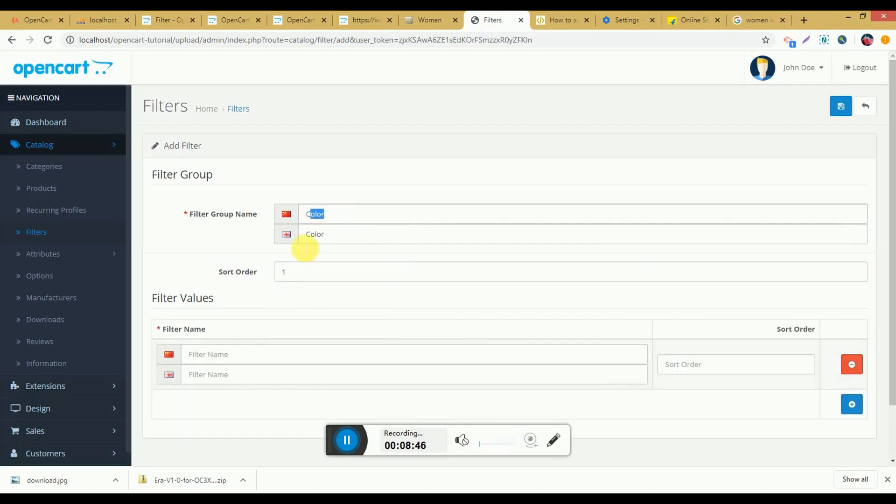
left_click(258, 355)
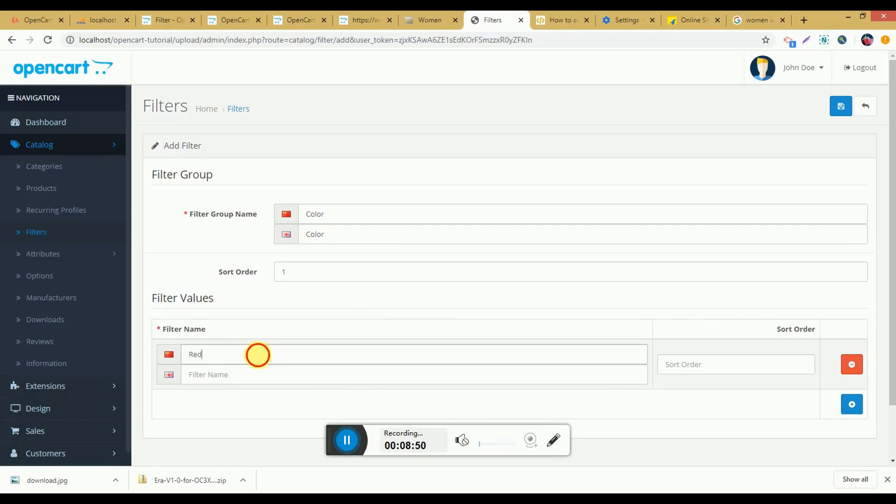
left_click(257, 374)
type("Red")
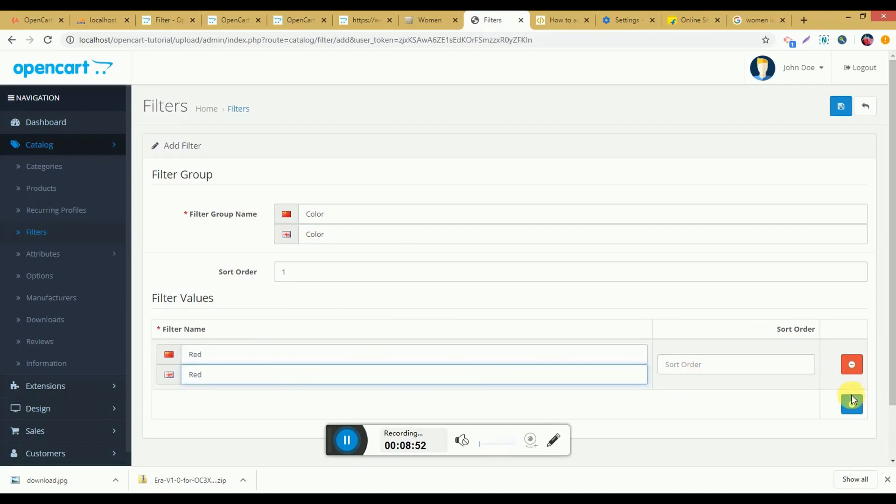
Step: Add a second filter value named "Blue" in both languages to the Color group
left_click(851, 403)
scroll(200, 345, "down", 3)
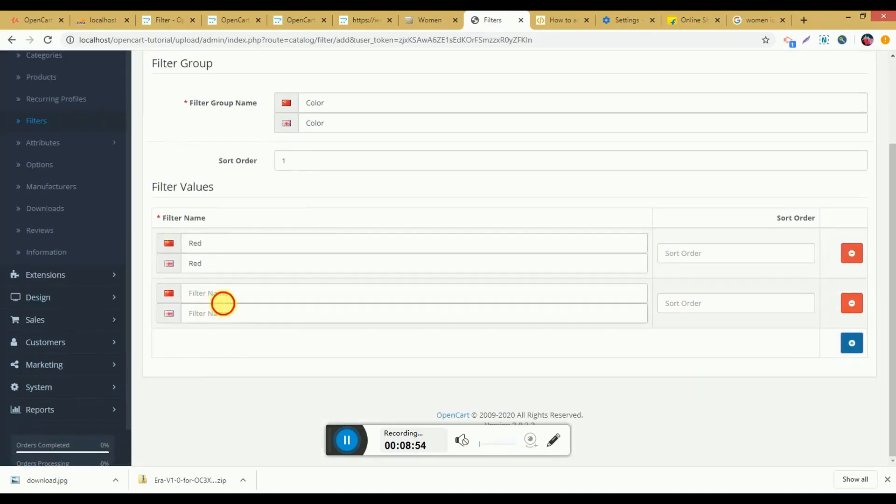
left_click(223, 301)
type("Blue")
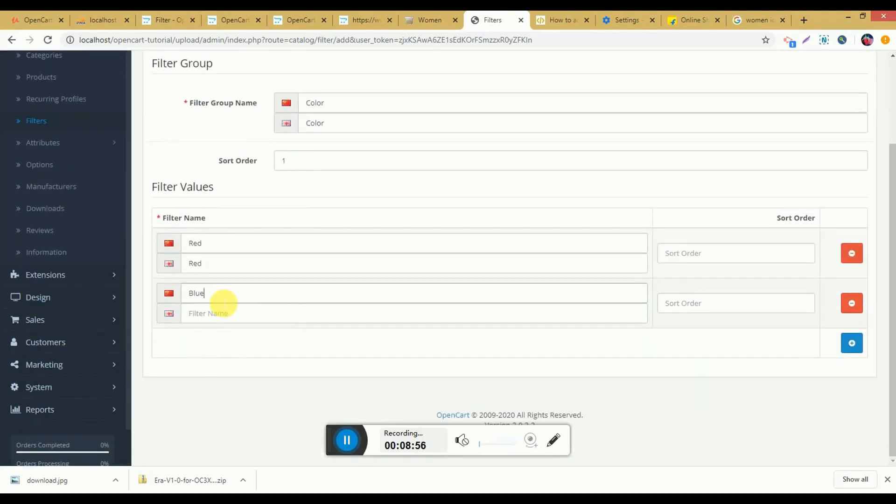
left_click(236, 311)
left_click(205, 340)
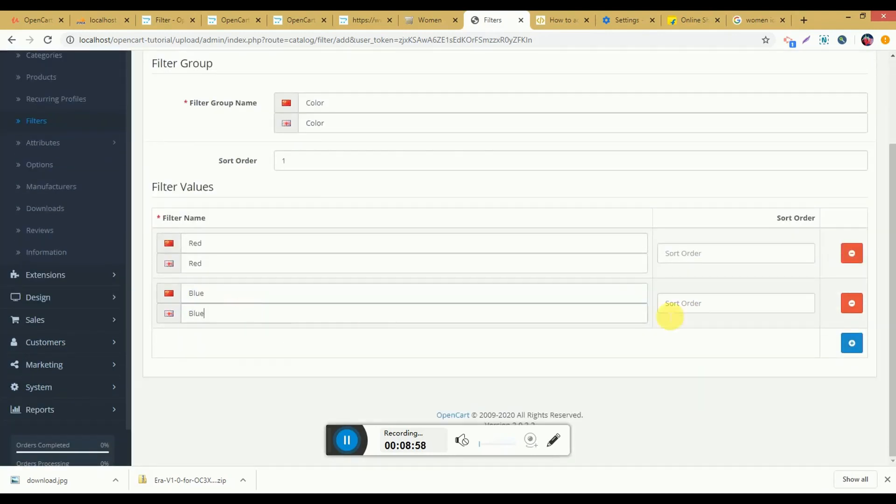
Step: Add a third filter value named "Green" in both languages to the Color group and save the filter group
left_click(850, 340)
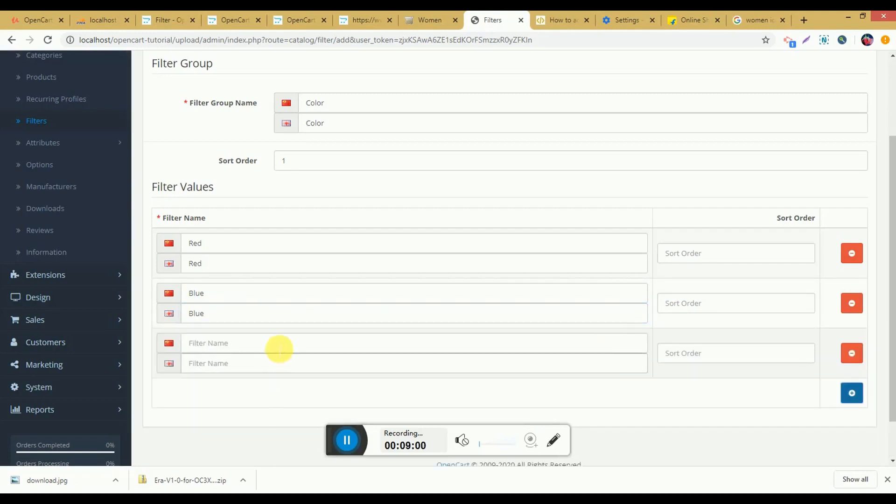
left_click(279, 346)
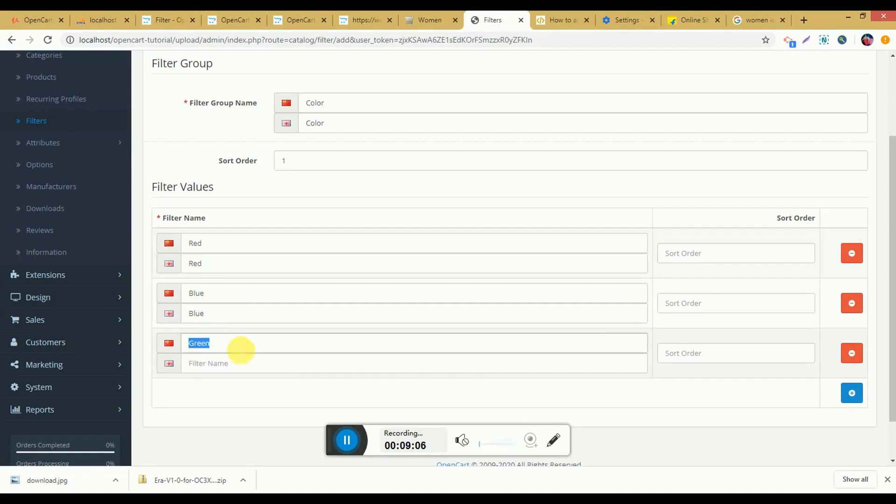
left_click(256, 362)
type("Green")
scroll(717, 239, "up", 1)
scroll(717, 239, "up", 2)
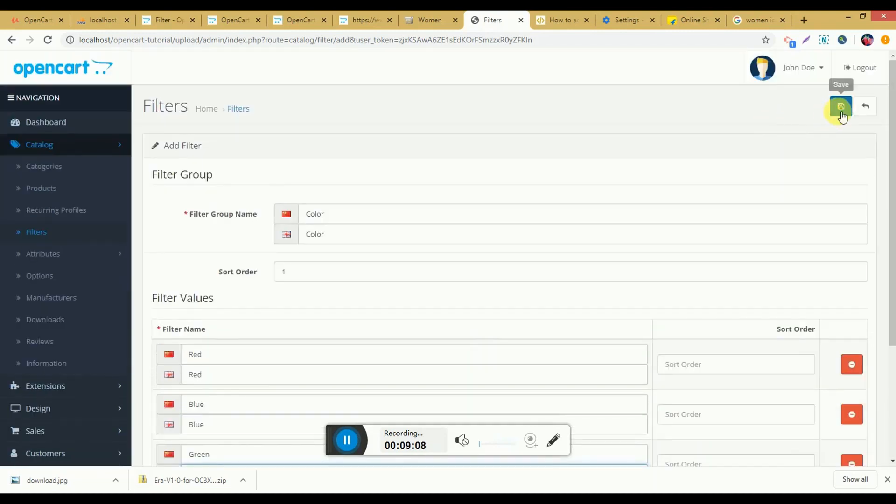
left_click(846, 105)
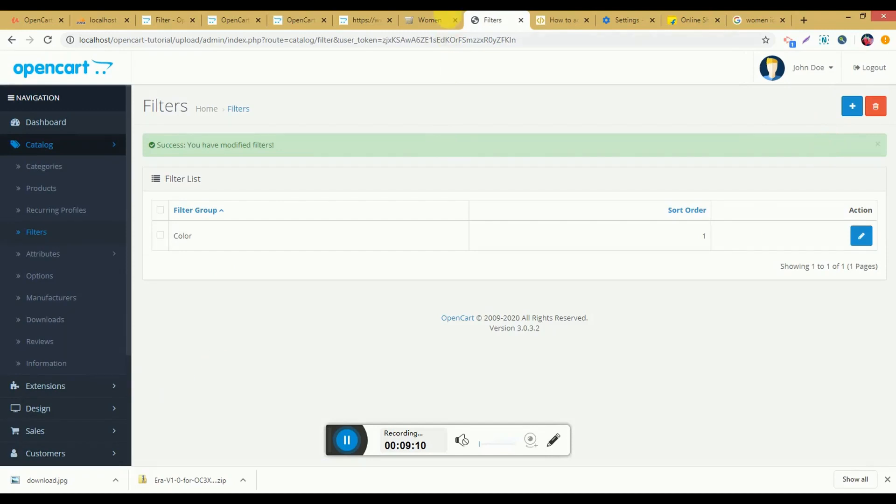
Step: Reload the storefront's Women page to check whether the new Color filters are shown
left_click(447, 19)
left_click(49, 40)
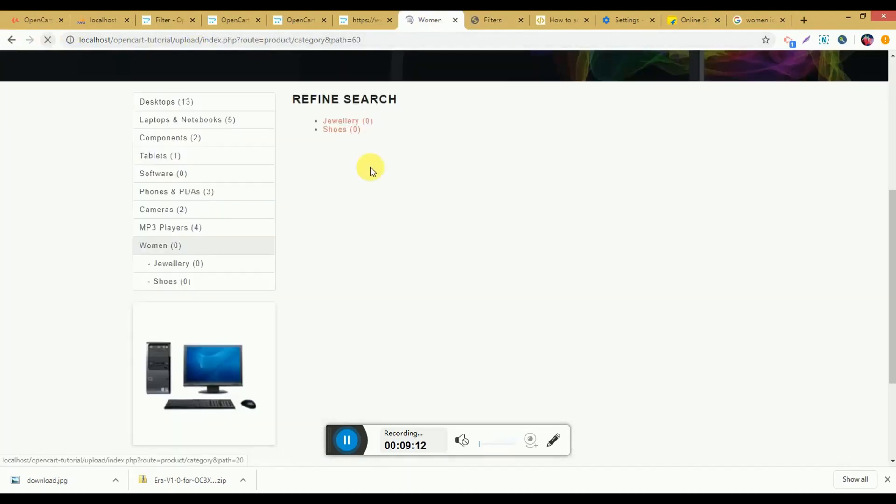
left_click(486, 24)
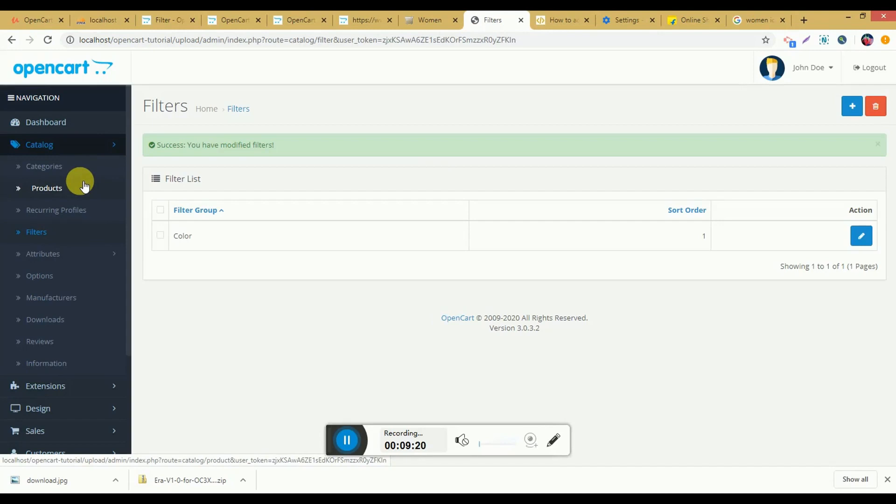
Step: Open the Women category for editing from the category list and show its data settings
left_click(87, 164)
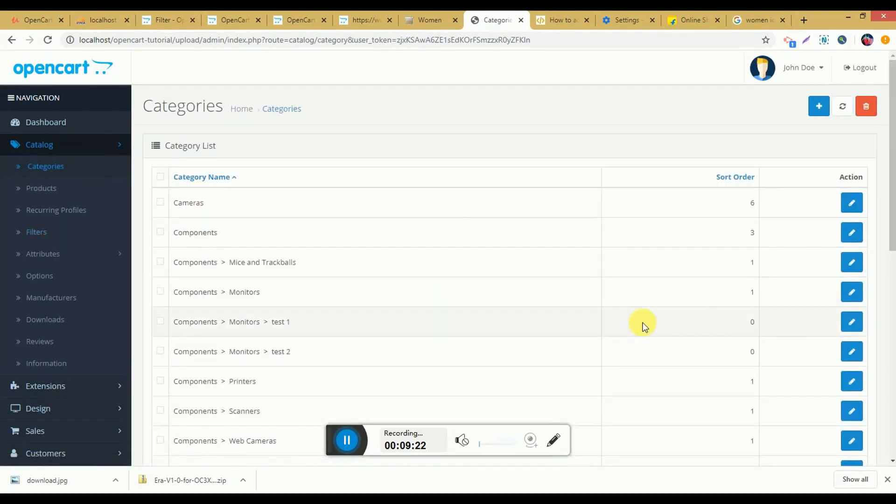
scroll(642, 325, "down", 10)
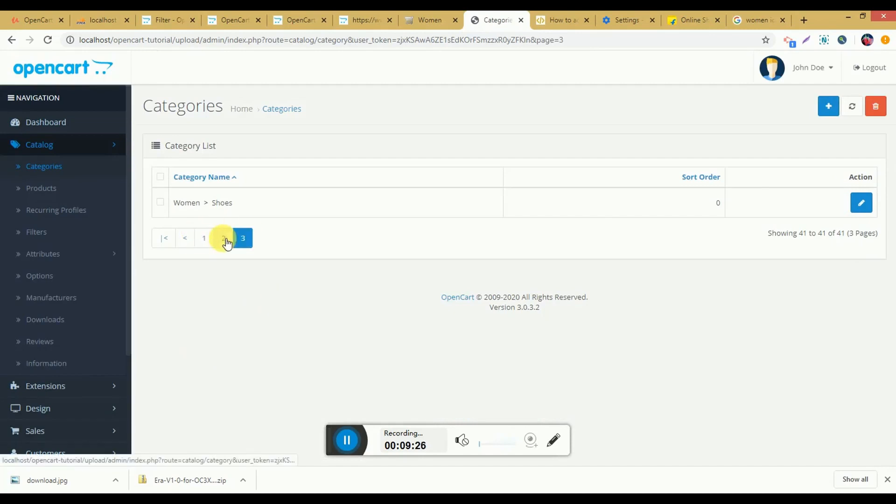
left_click(224, 238)
scroll(570, 355, "down", 10)
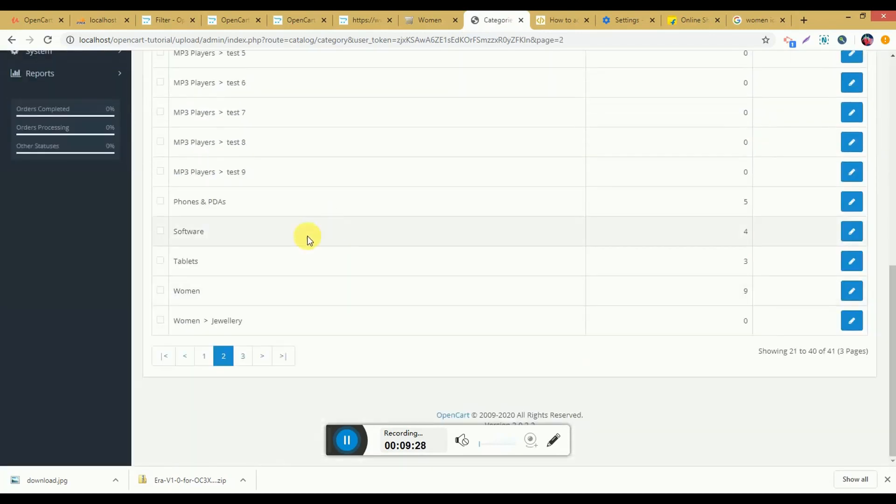
left_click(851, 291)
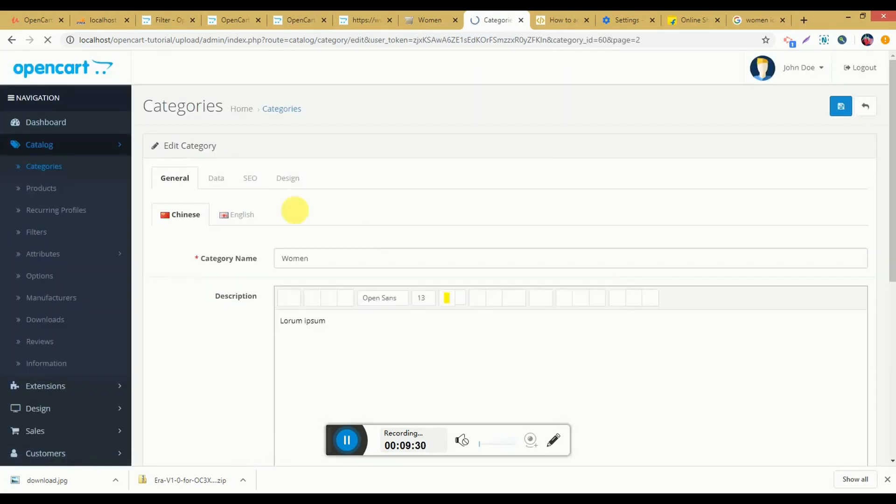
left_click(222, 187)
scroll(303, 294, "down", 1)
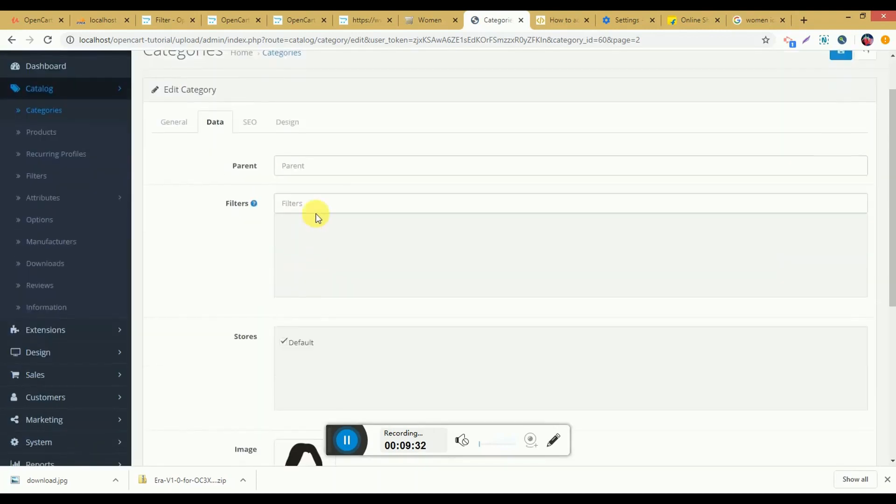
Step: Assign the filters Color > Blue and Color > Green to the Women category and save it
left_click(313, 210)
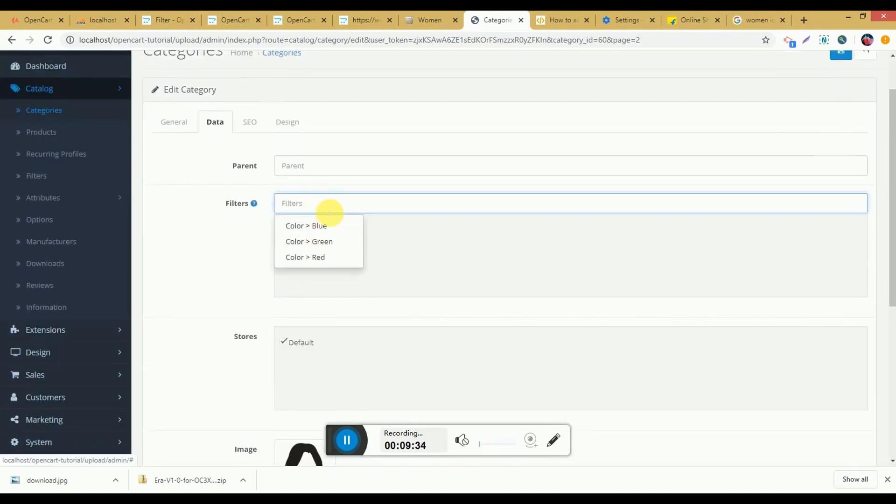
left_click(327, 226)
left_click(340, 206)
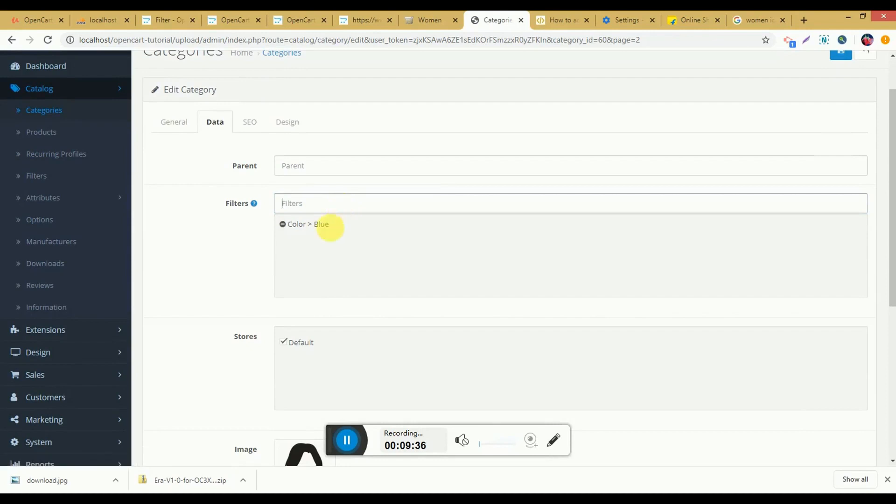
left_click(329, 241)
scroll(827, 186, "up", 1)
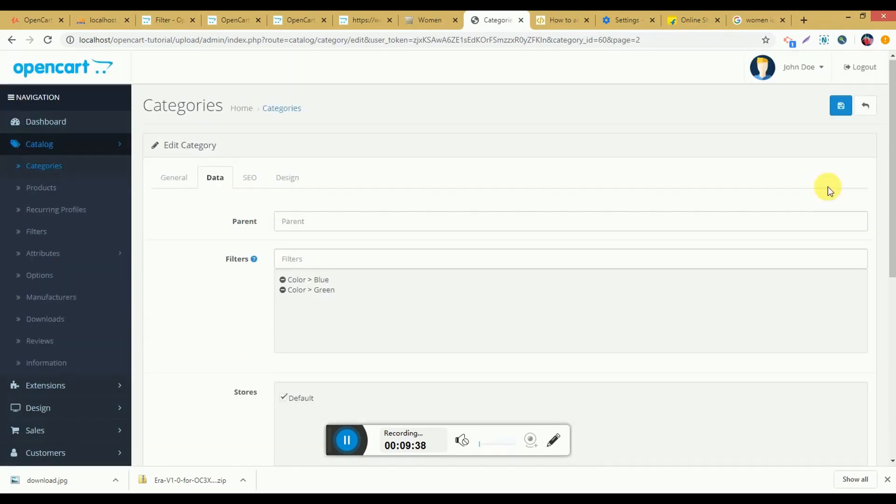
left_click(853, 108)
Step: Reload the storefront's Women page and check its Refine Search section for the assigned color filters
left_click(441, 17)
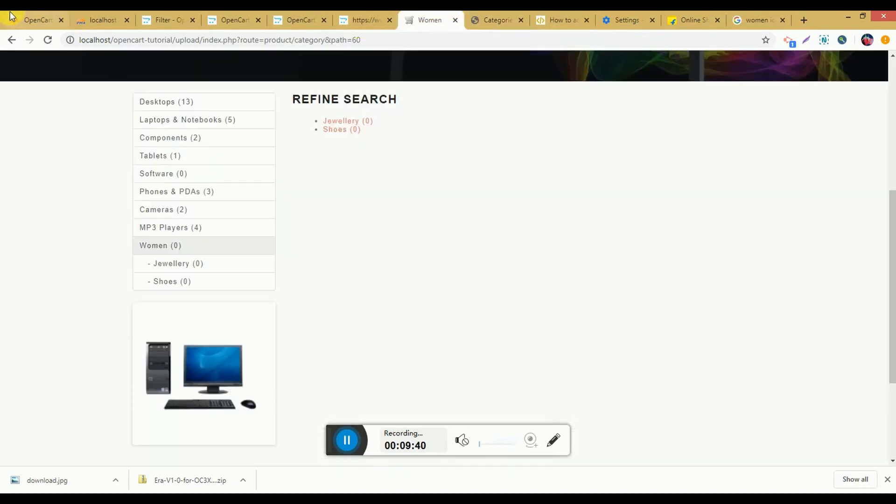
left_click(48, 39)
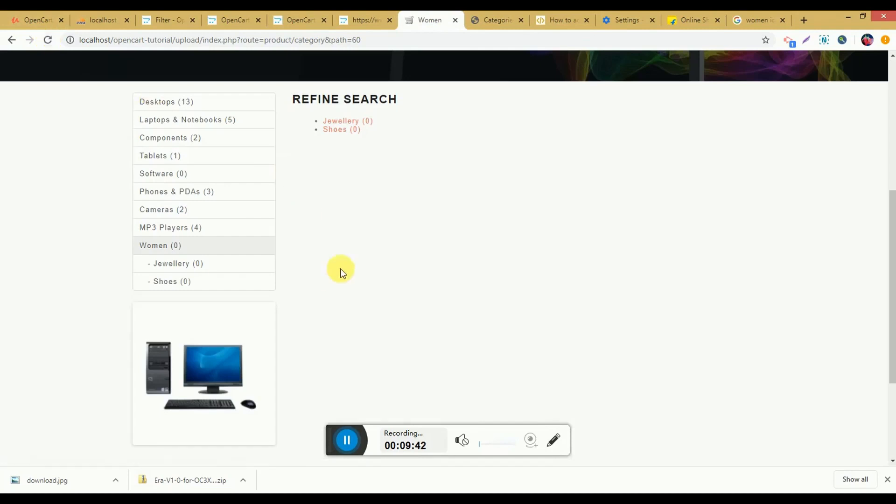
left_click(481, 12)
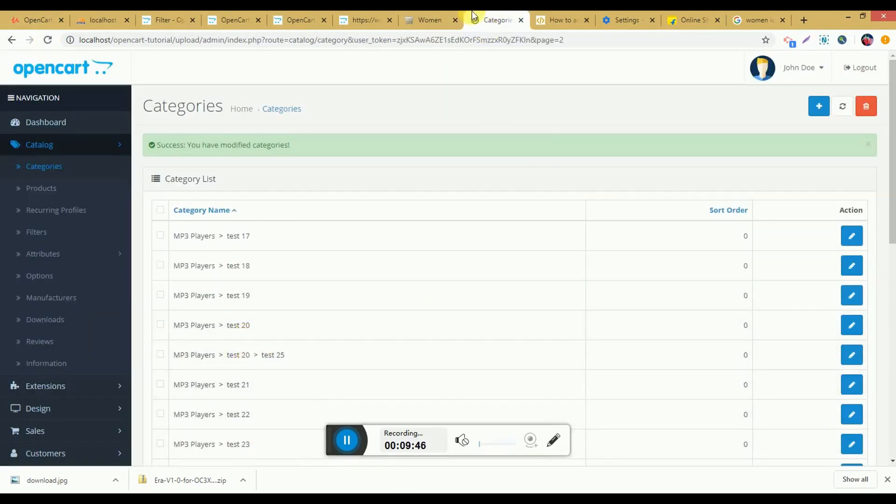
left_click(427, 20)
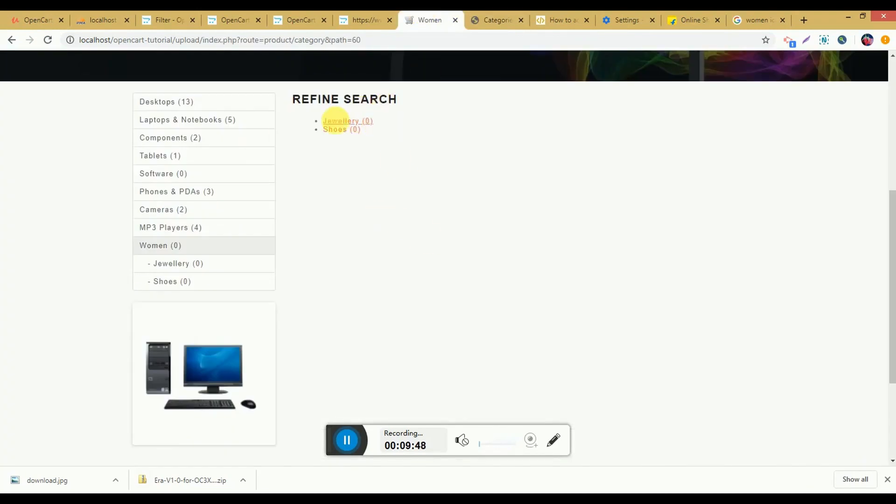
left_click(483, 14)
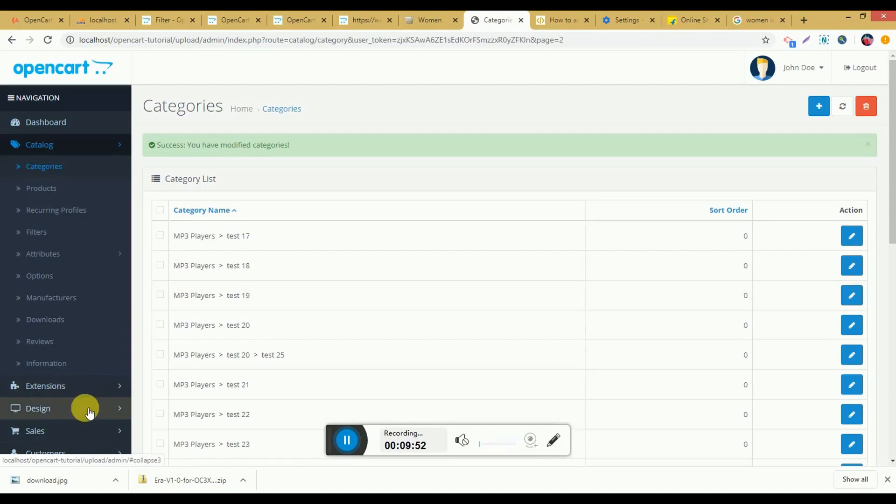
Step: Open the admin's extension list and show the extensions of type Modules
scroll(90, 412, "down", 2)
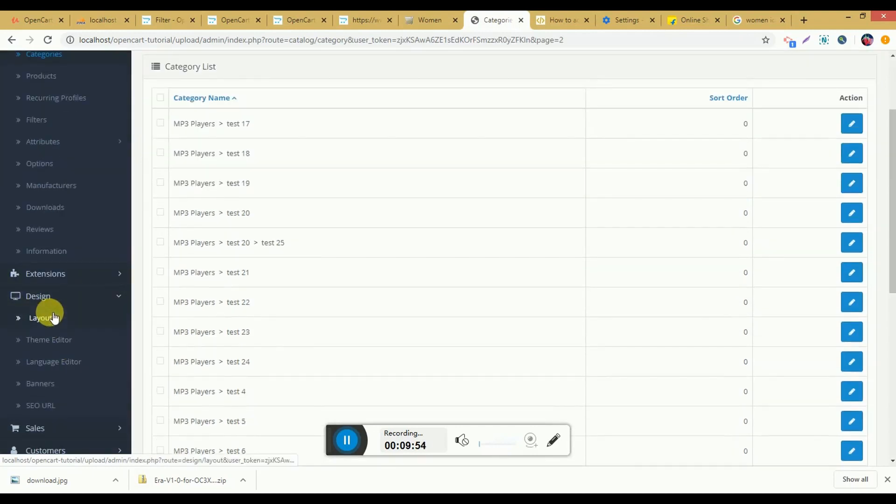
scroll(100, 130, "up", 2)
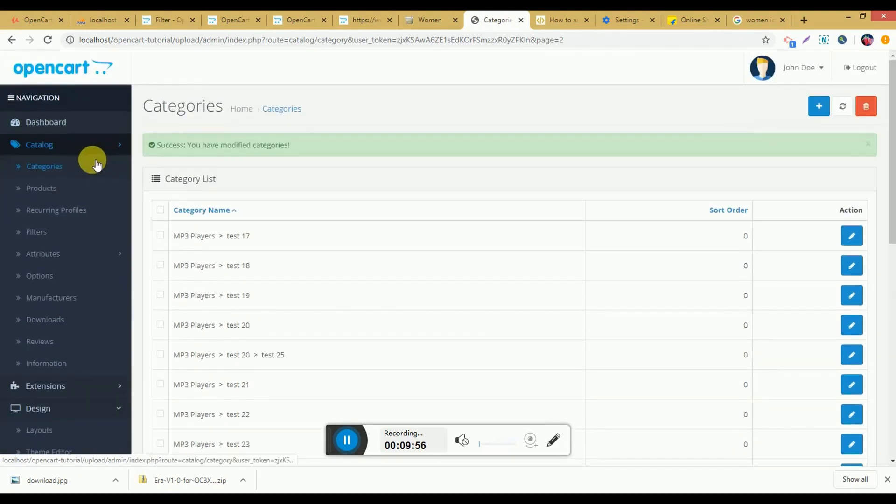
left_click(111, 146)
left_click(106, 166)
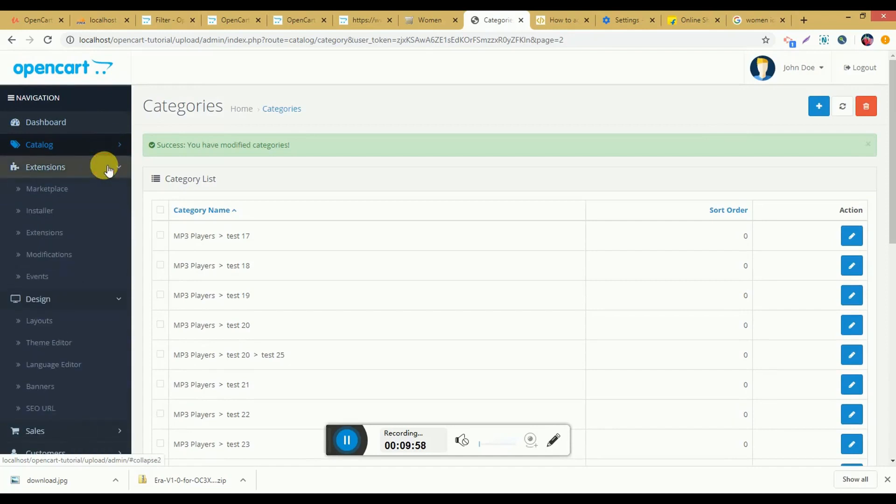
left_click(68, 231)
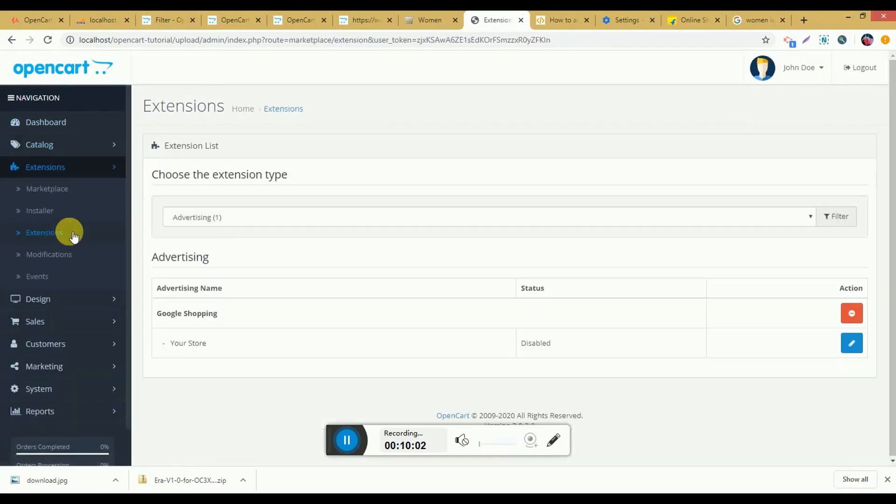
left_click(210, 217)
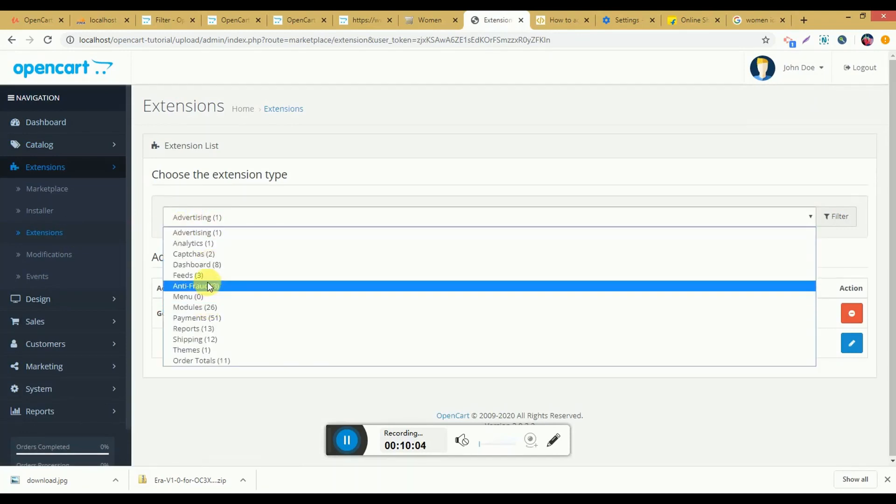
left_click(209, 307)
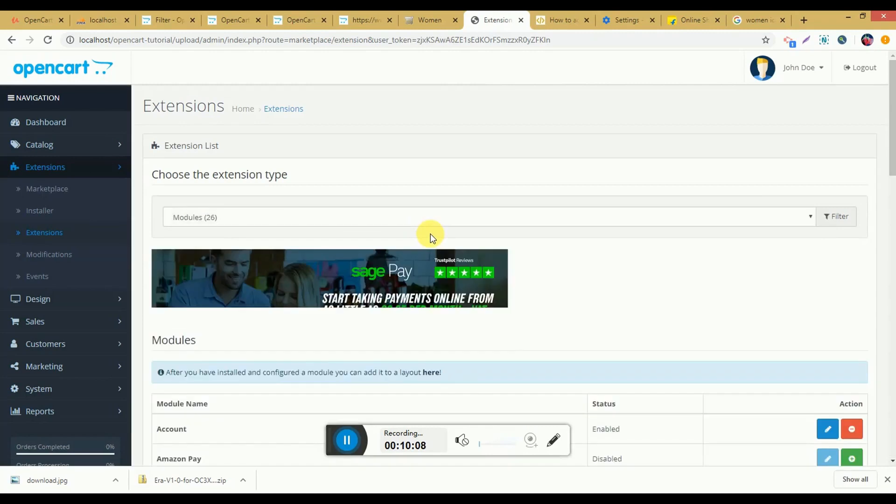
Step: Check the sidebar of the storefront's Women page, and install the Filter module in the admin
left_click(433, 17)
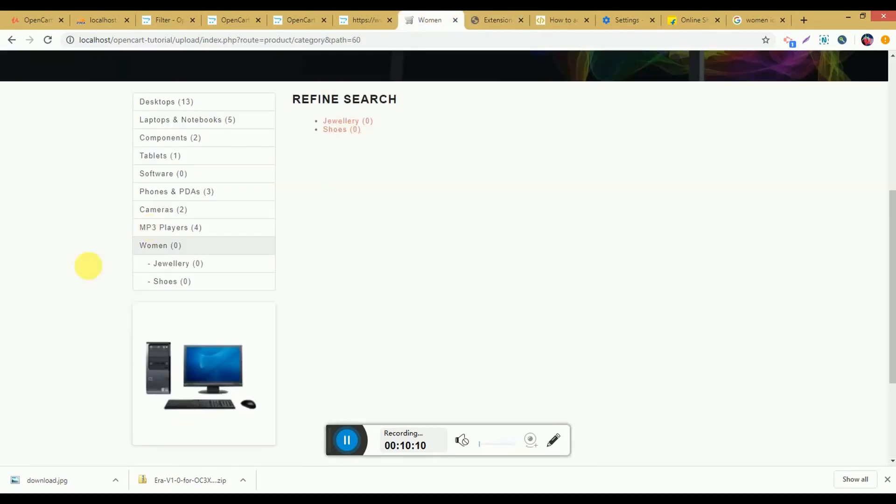
left_click(521, 13)
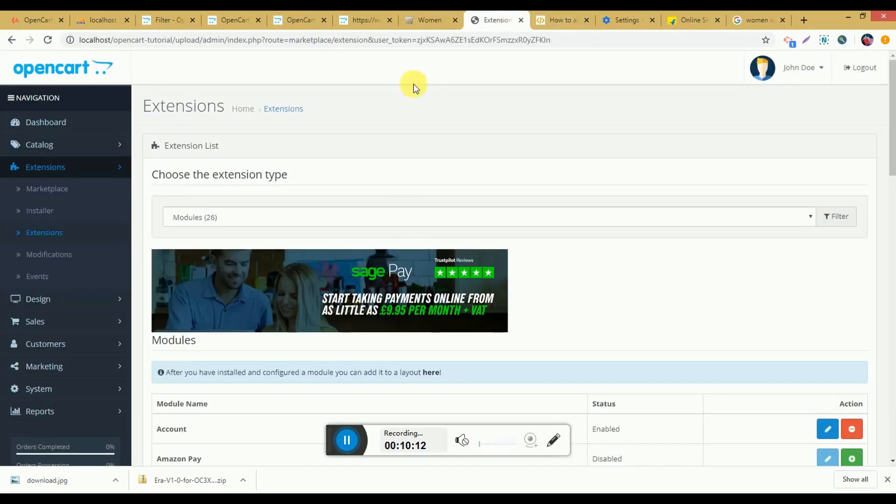
scroll(503, 286, "down", 5)
scroll(505, 287, "down", 7)
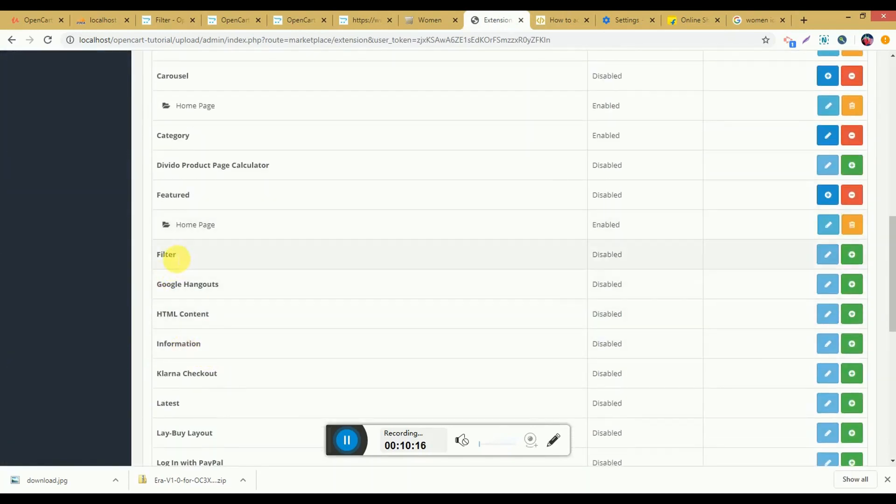
left_click(857, 257)
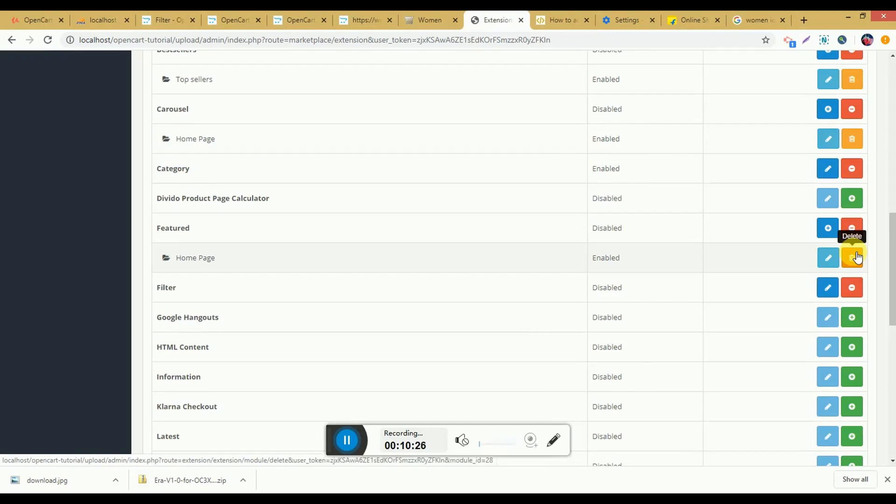
Step: Set the Filter module's status to Enabled and save the module
left_click(833, 293)
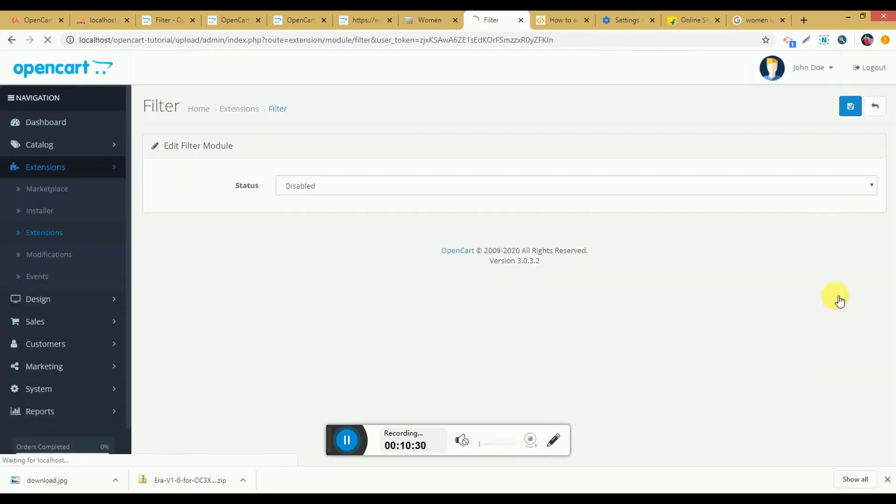
left_click(281, 182)
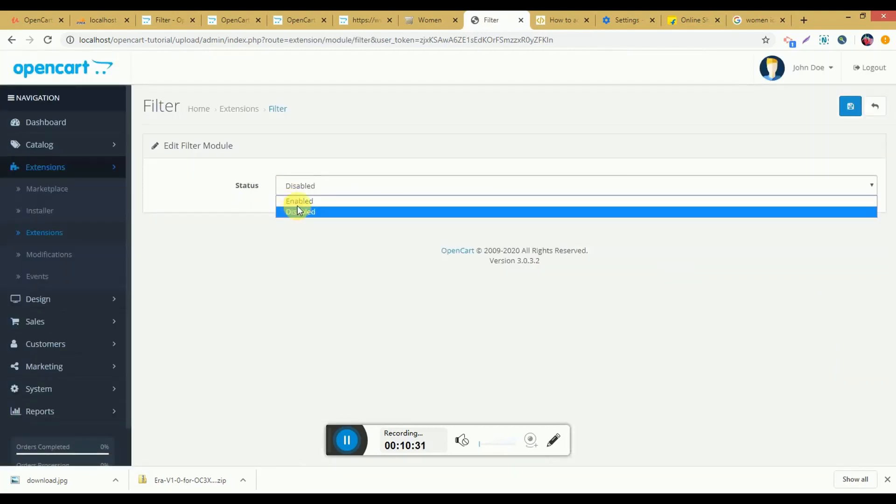
left_click(850, 106)
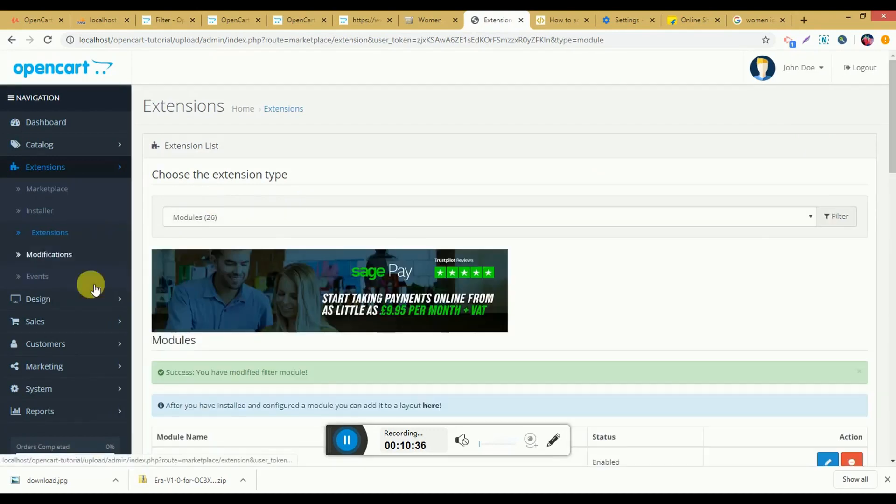
Step: Open the Category layout for editing and compare its product/category route with the storefront's Women page
left_click(97, 299)
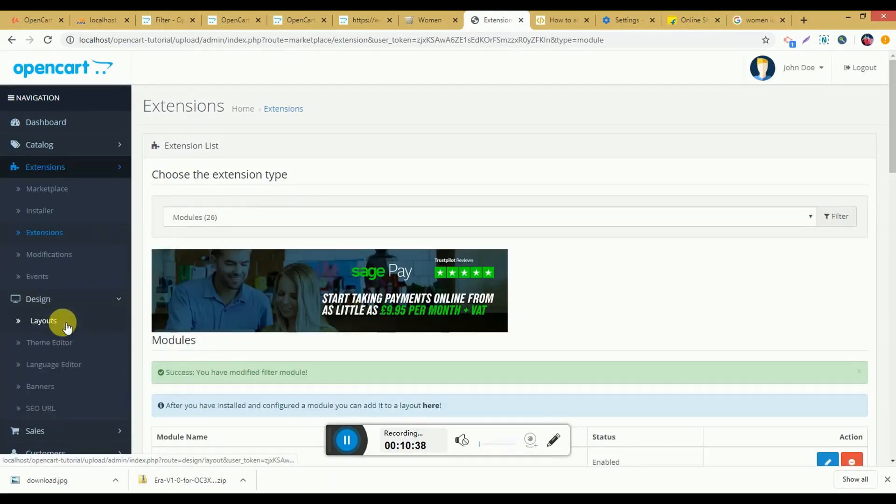
left_click(67, 327)
scroll(280, 285, "down", 2)
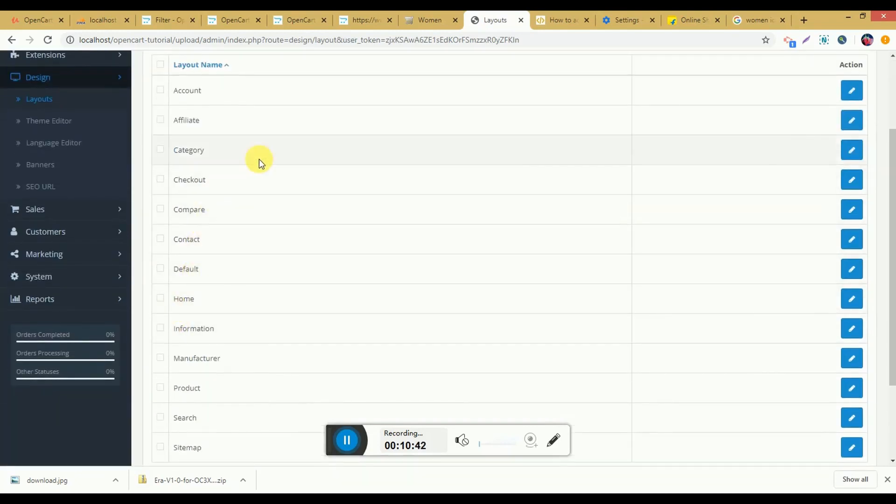
left_click(850, 150)
left_click(430, 17)
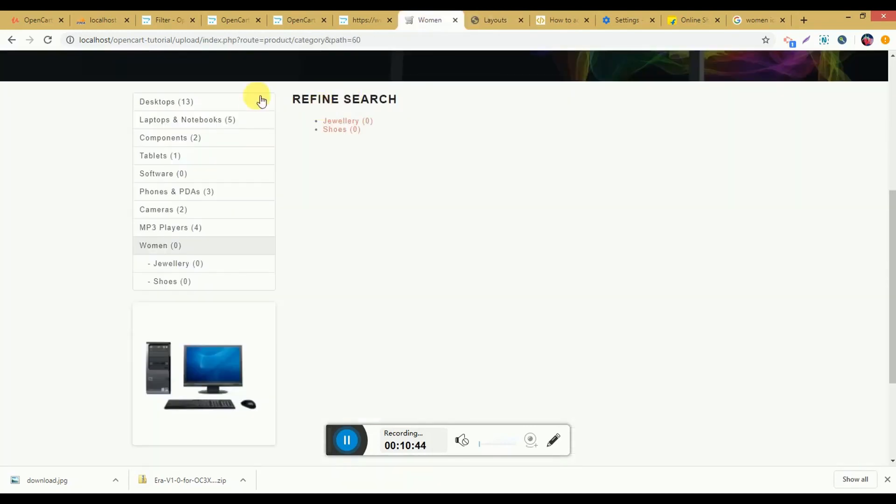
left_click(485, 19)
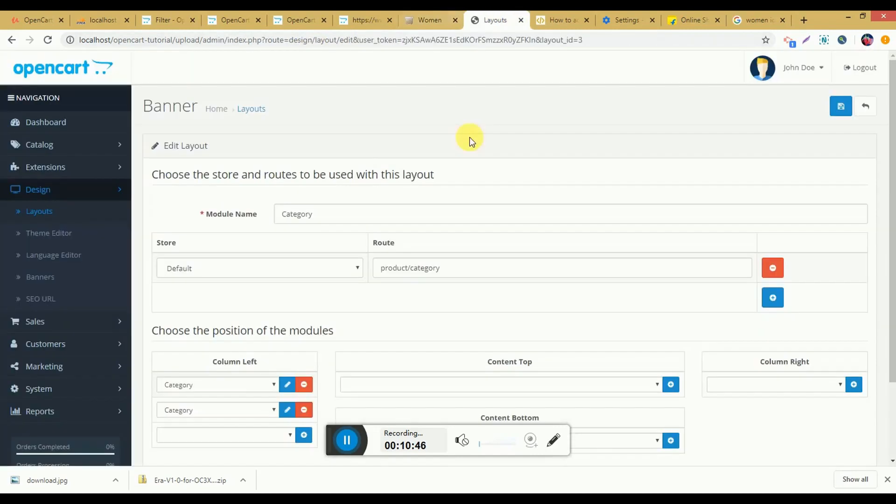
double_click(426, 268)
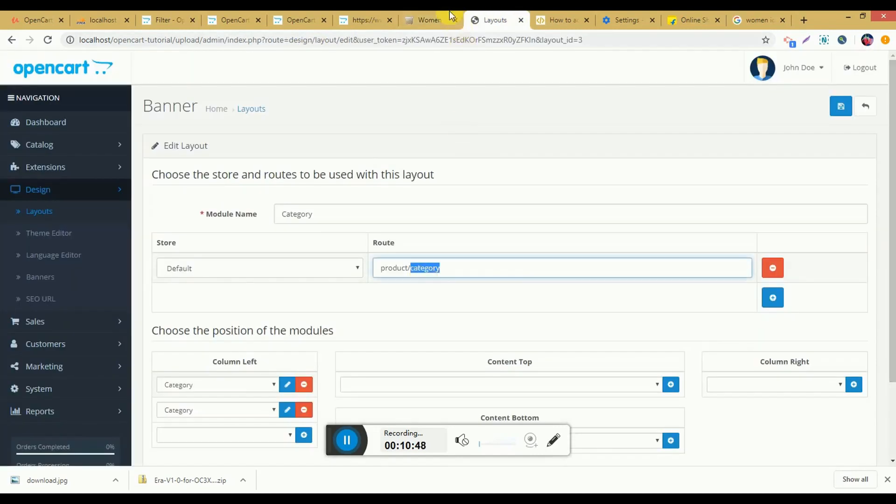
left_click(430, 19)
left_click(490, 19)
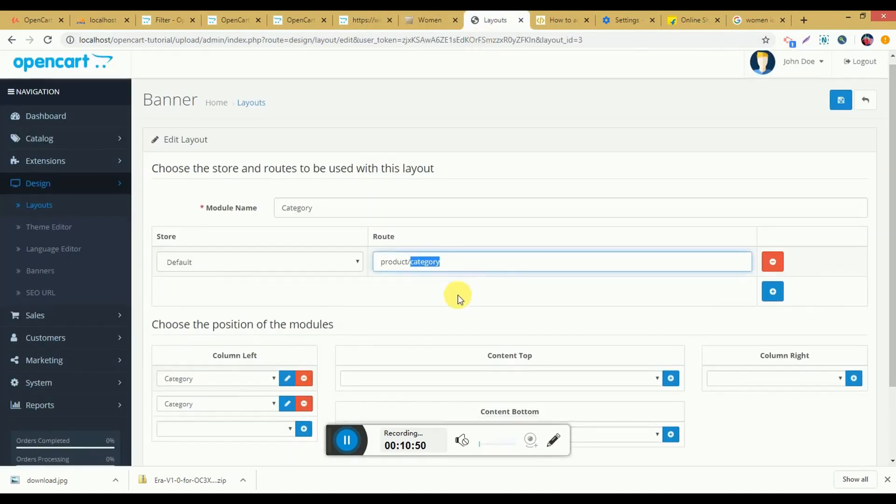
Step: Add the Filter module to the Content Top position of the Category layout and save the layout
scroll(457, 295, "down", 2)
left_click(522, 290)
left_click(430, 20)
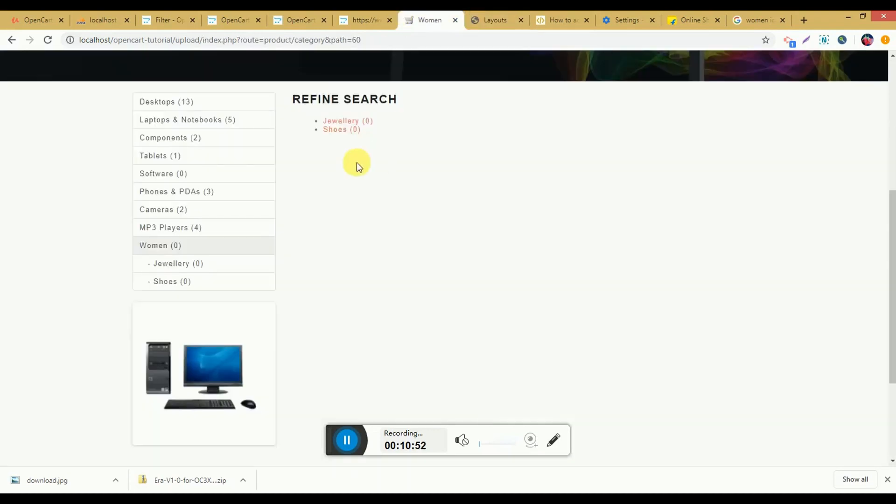
left_click(490, 19)
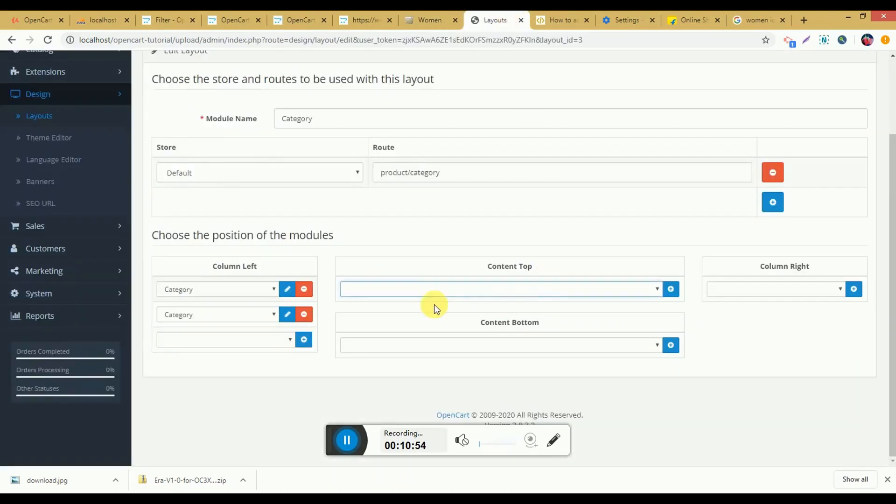
left_click(436, 290)
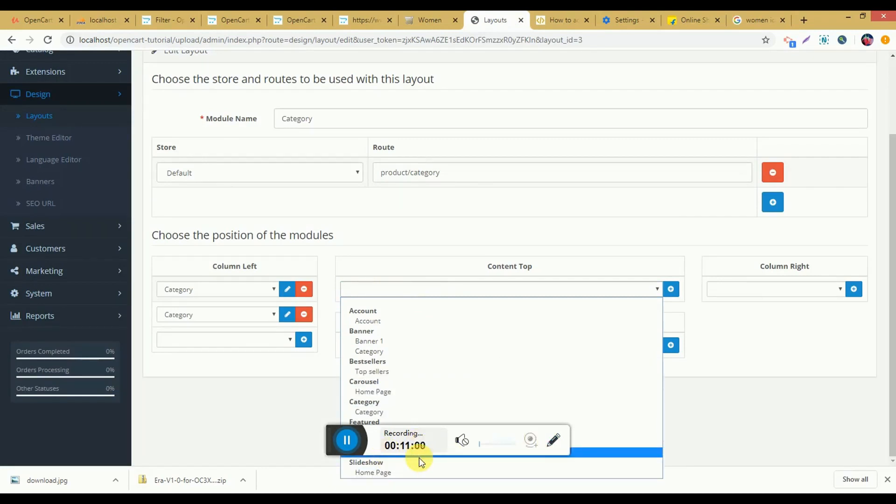
left_click(646, 449)
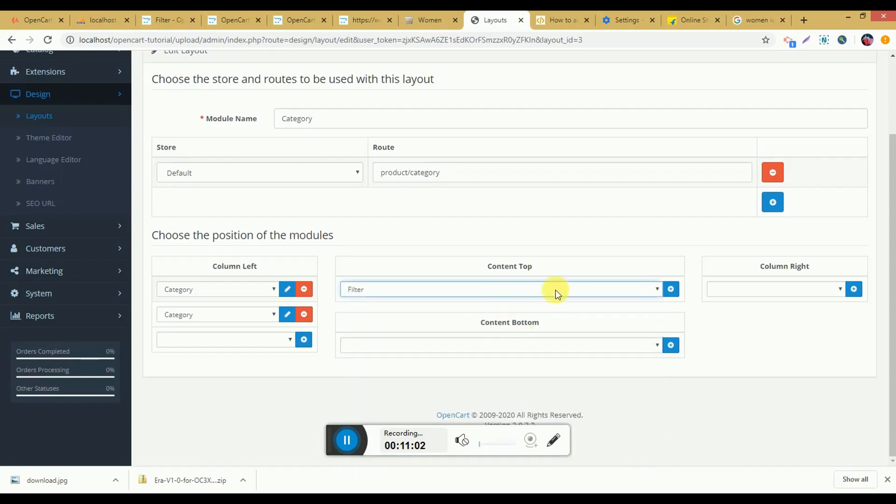
left_click(671, 289)
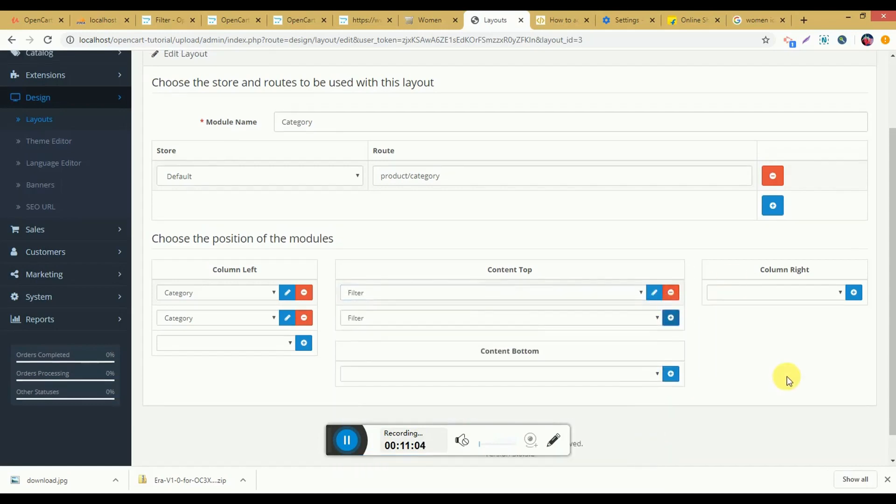
scroll(786, 376, "up", 3)
left_click(844, 103)
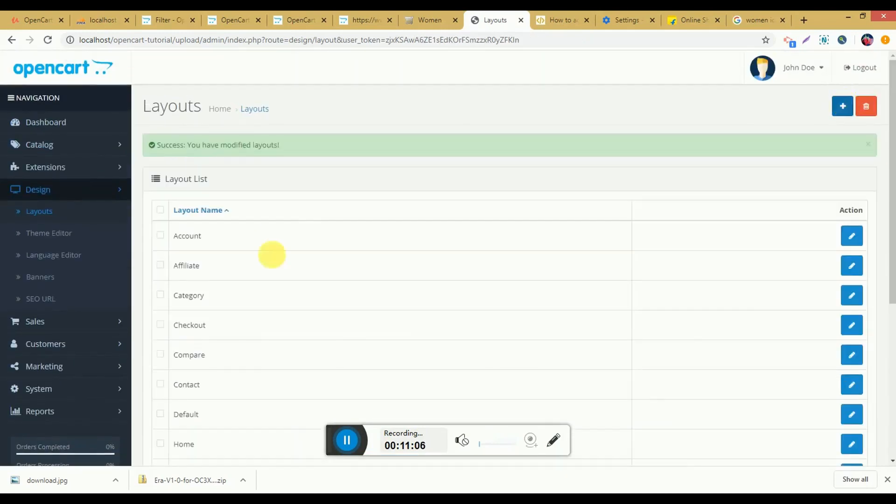
Step: Check the storefront's Women page for the color filters, and review the Catalog, Extensions and Design entries in the admin navigation
left_click(407, 23)
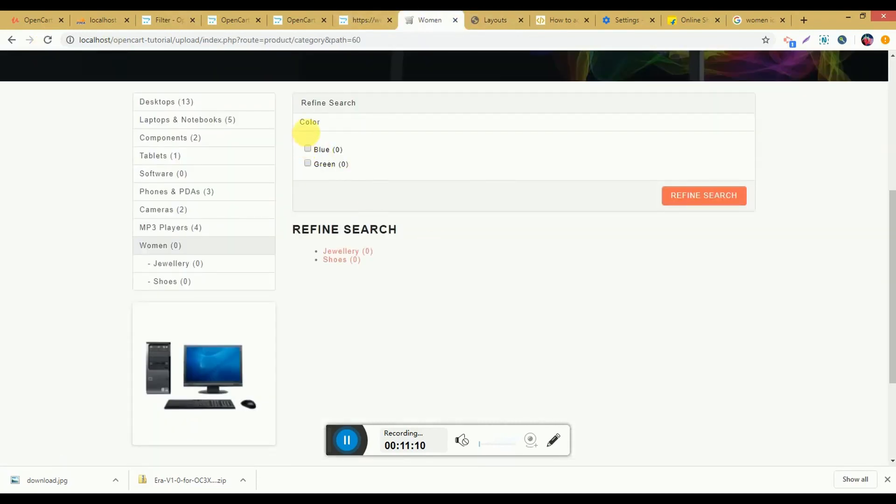
left_click(482, 19)
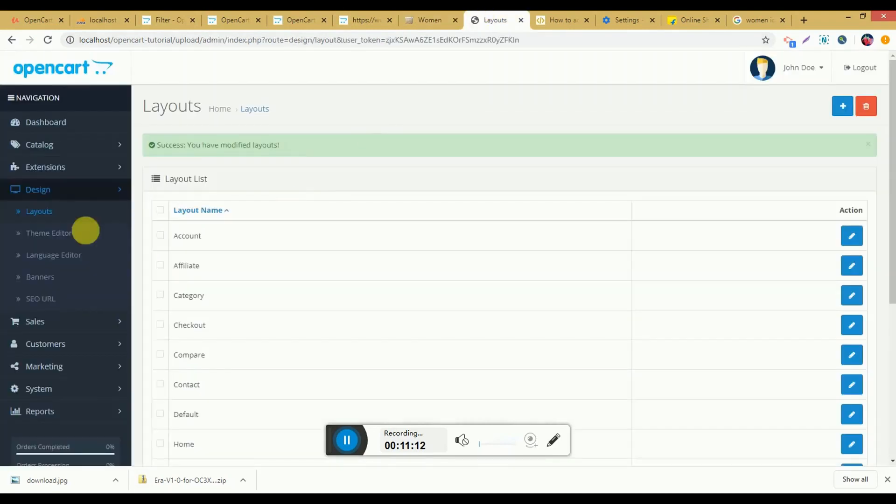
left_click(101, 149)
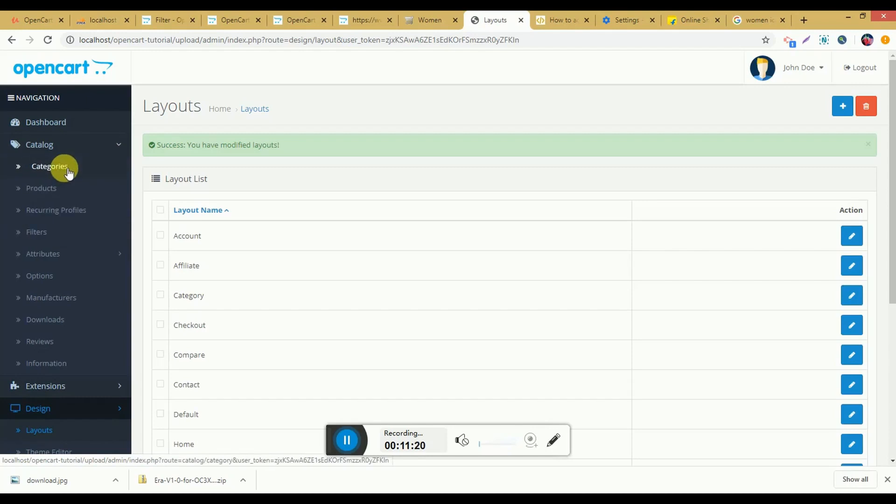
left_click(94, 381)
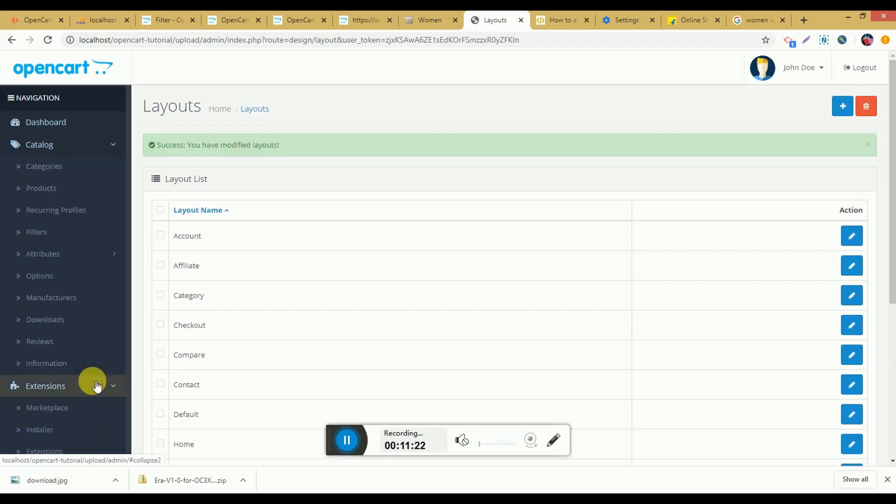
scroll(75, 336, "down", 2)
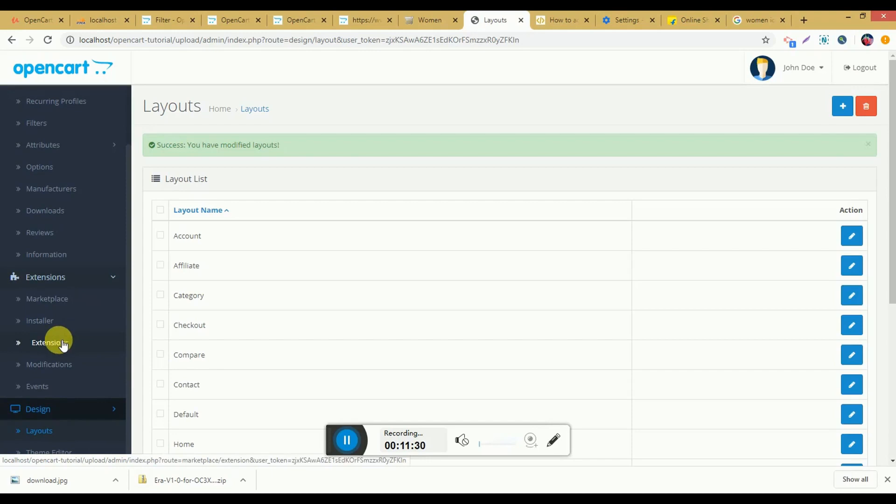
scroll(64, 355, "down", 1)
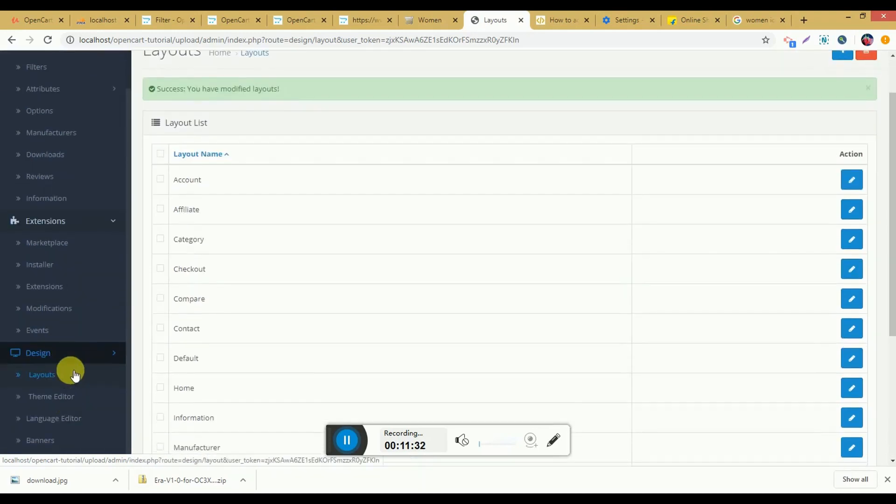
scroll(75, 374, "down", 1)
Step: Refine the storefront's Women page by the Blue color filter and examine the refined page
left_click(429, 16)
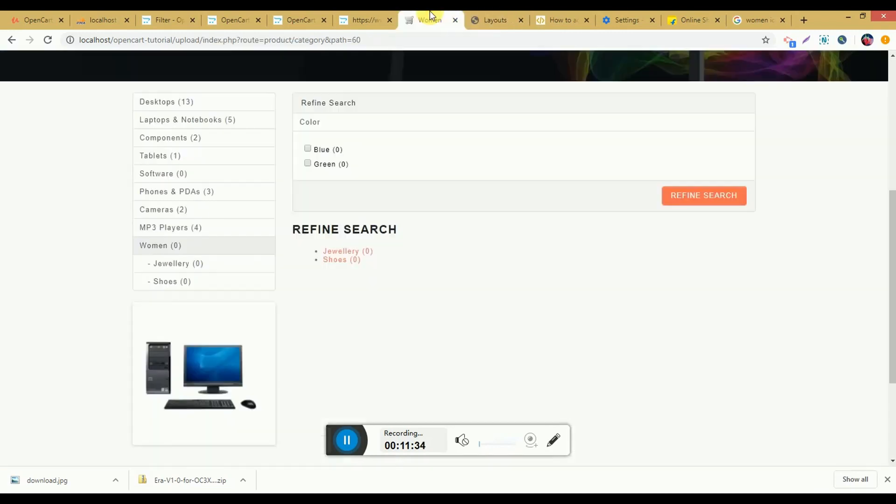
left_click(307, 149)
left_click(676, 196)
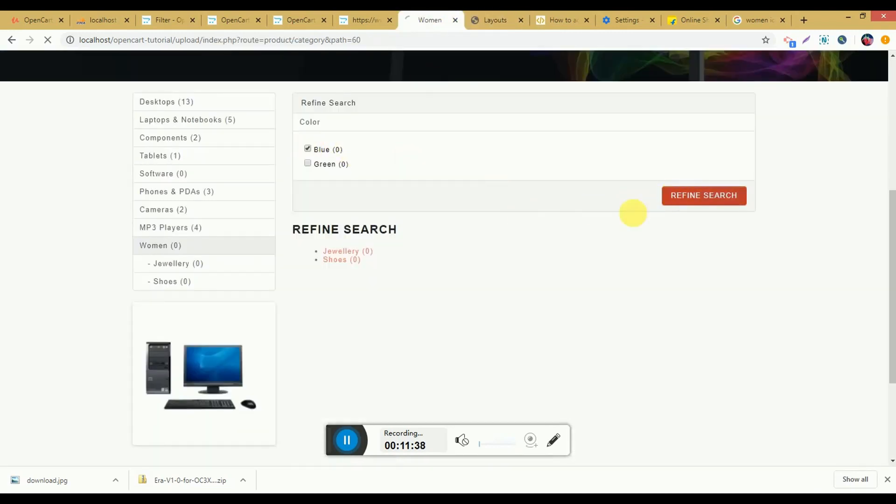
scroll(336, 310, "down", 5)
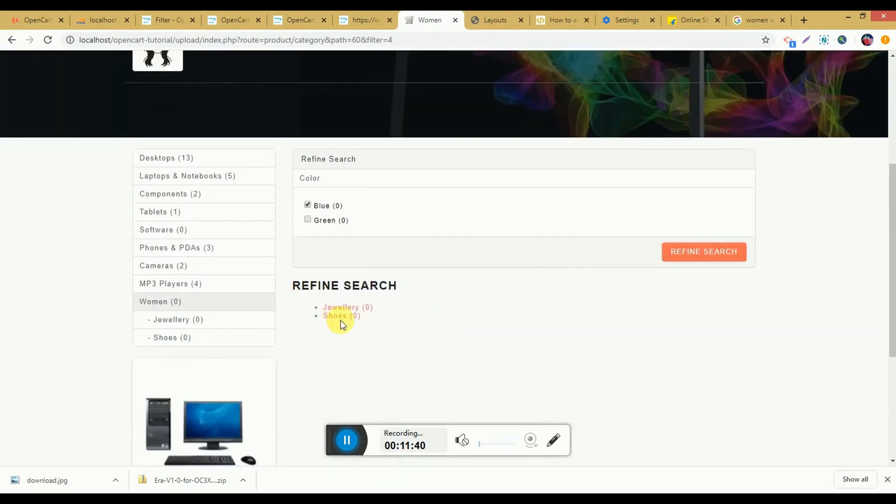